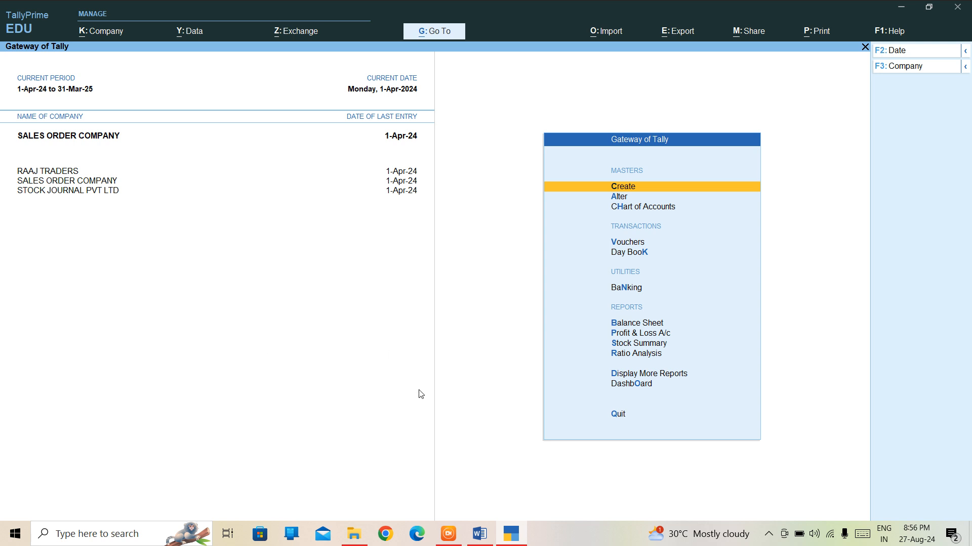
- Switch to the Word notes and append a bold "(CTRL+F6)" to the end of the Rejection In Voucher definition
click(479, 535)
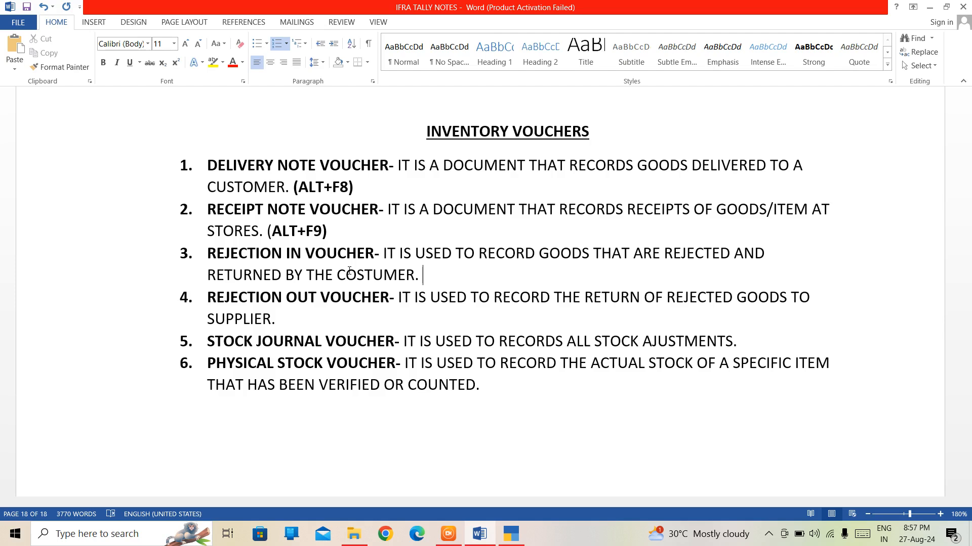
double_click(342, 273)
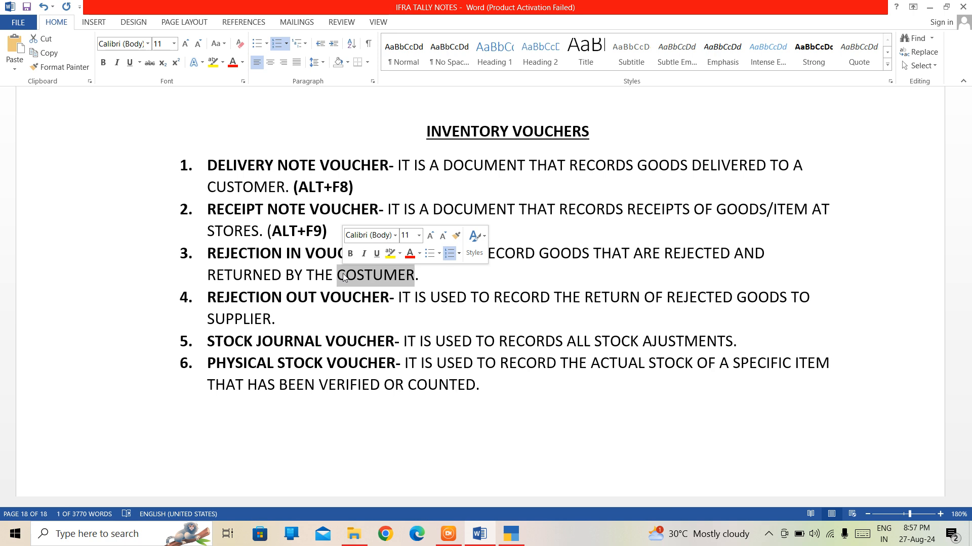
click(432, 274)
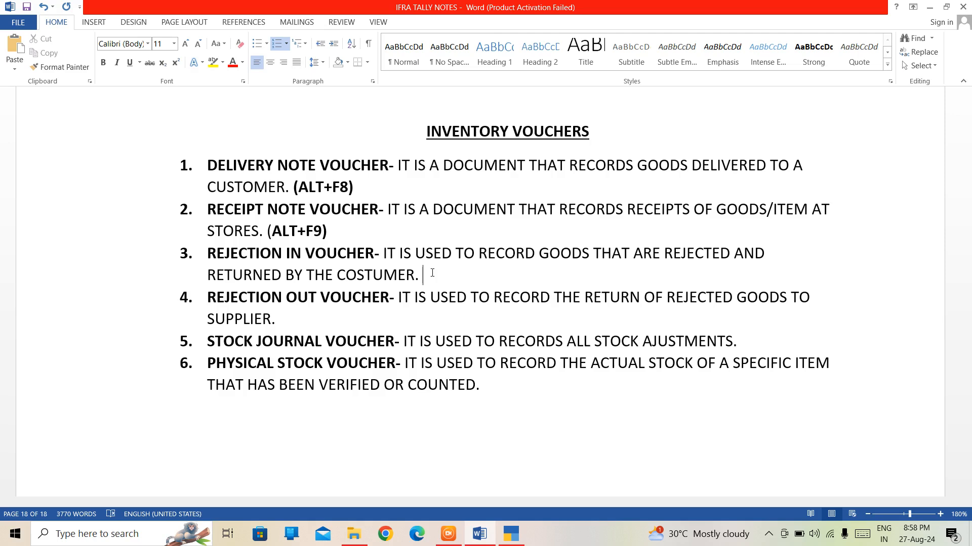
key(ctrl+b)
text((CTRL)
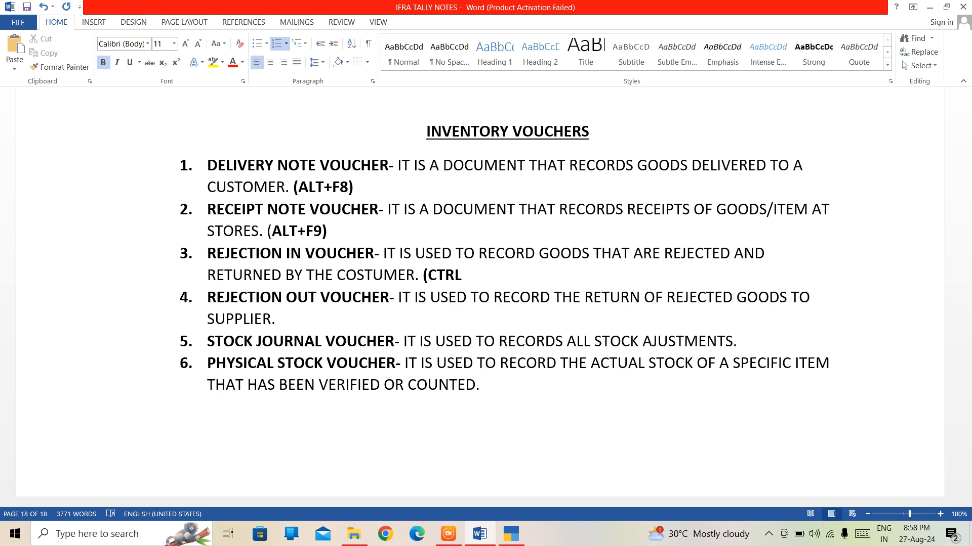
text(+F6)
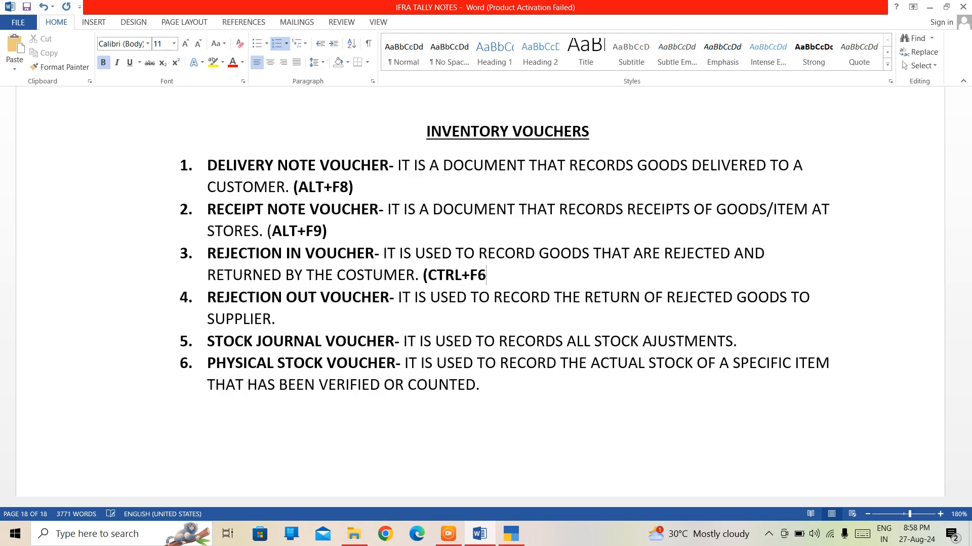
text())
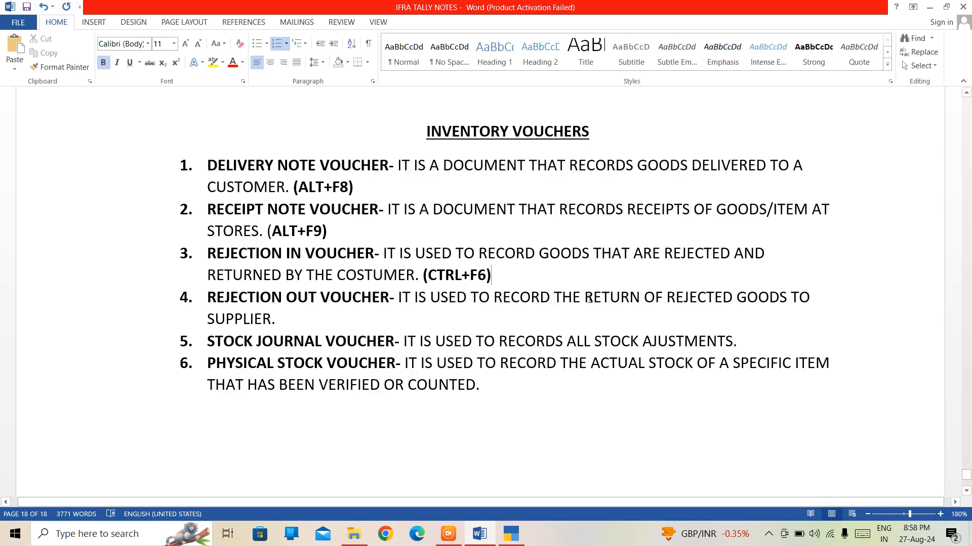
- Switch to TallyPrime and open the Day Book of SALES ORDER COMPANY
click(512, 534)
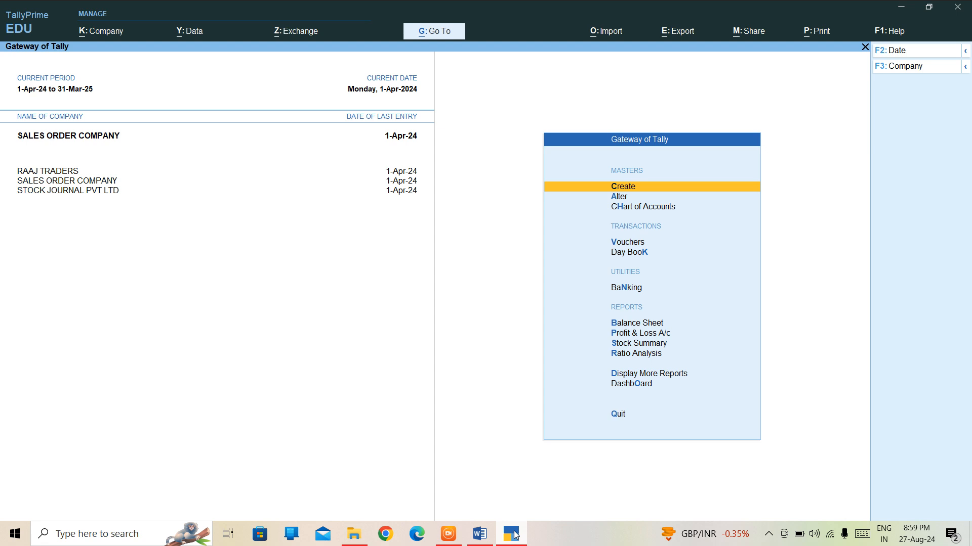
key(Down)
key(Down)
key(Down)
key(Down)
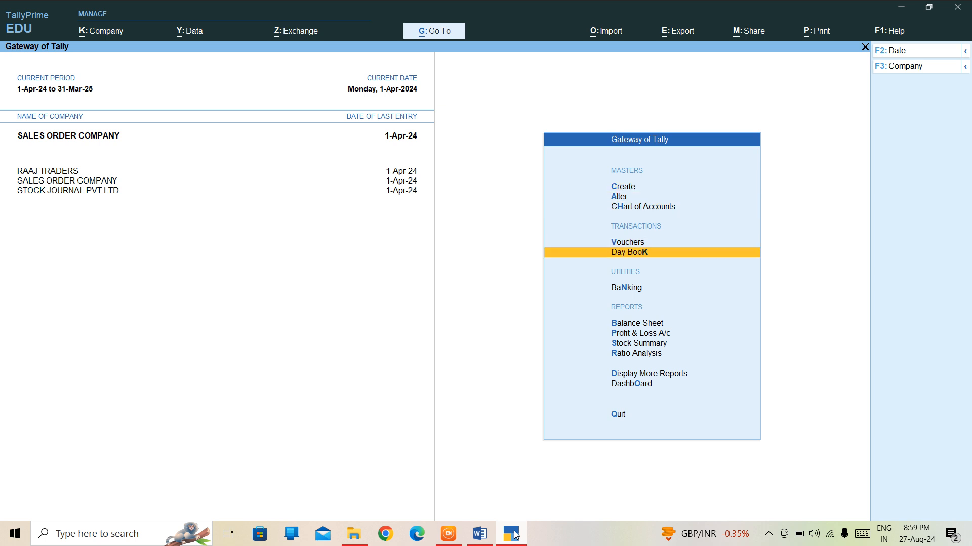
key(Return)
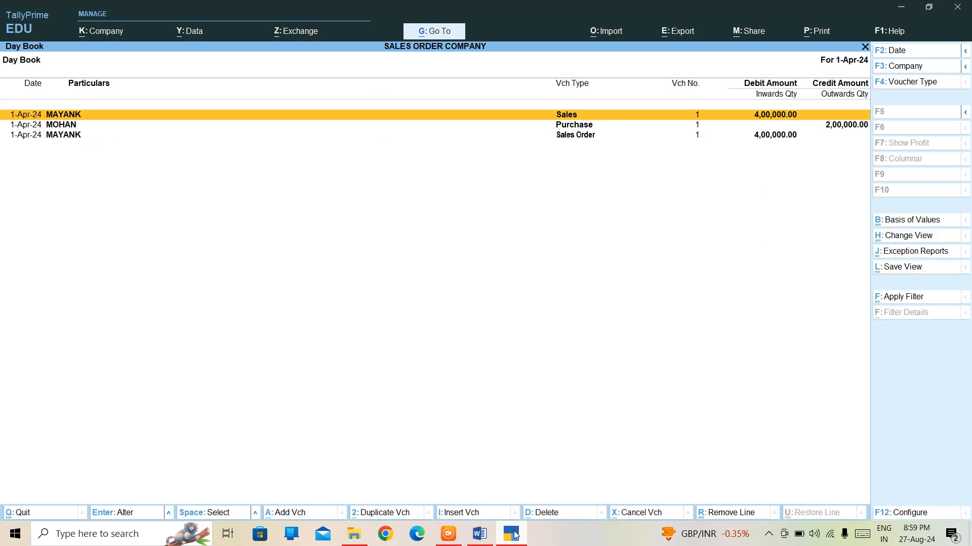
- Review the Sales Order voucher from the Day Book, including its item, quantity and order number, and accept it unchanged
key(Down)
key(Down)
key(Up)
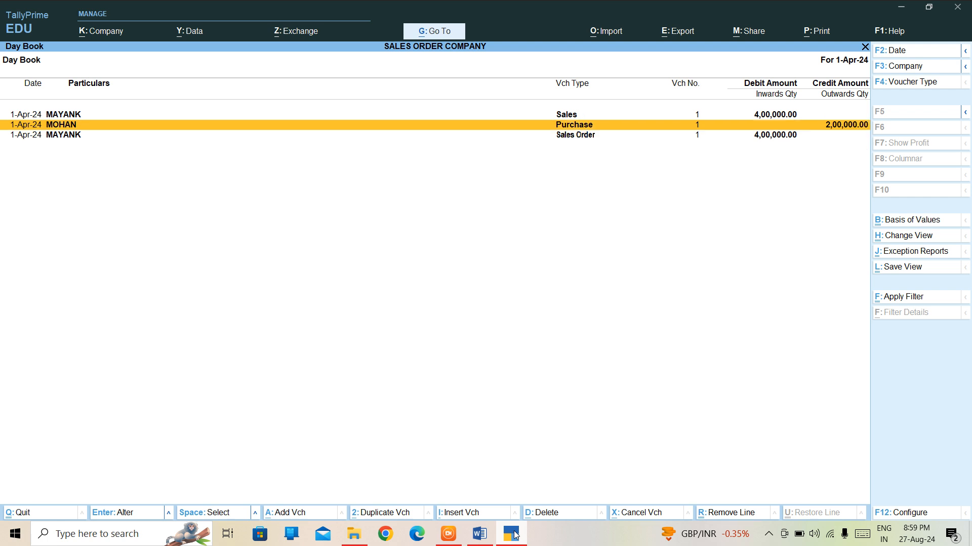
key(Down)
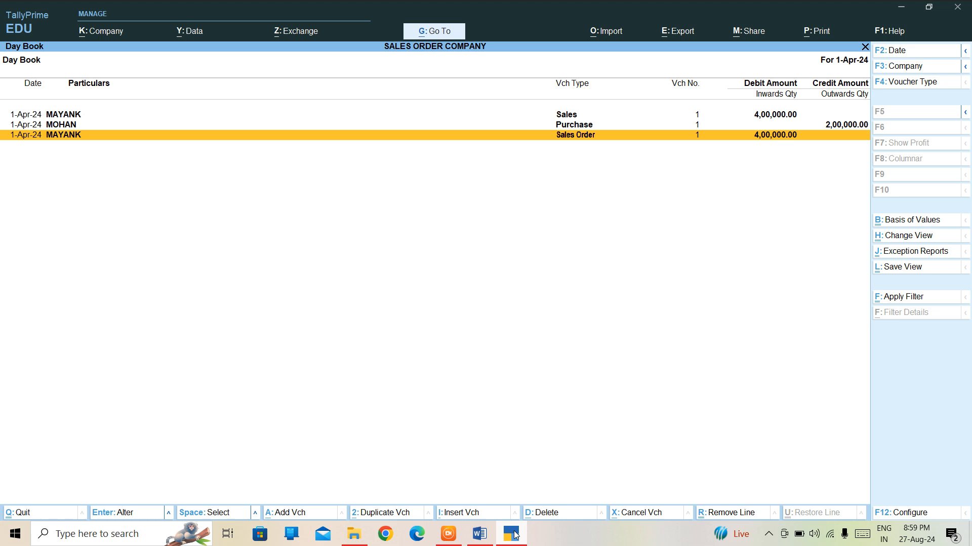
key(Return)
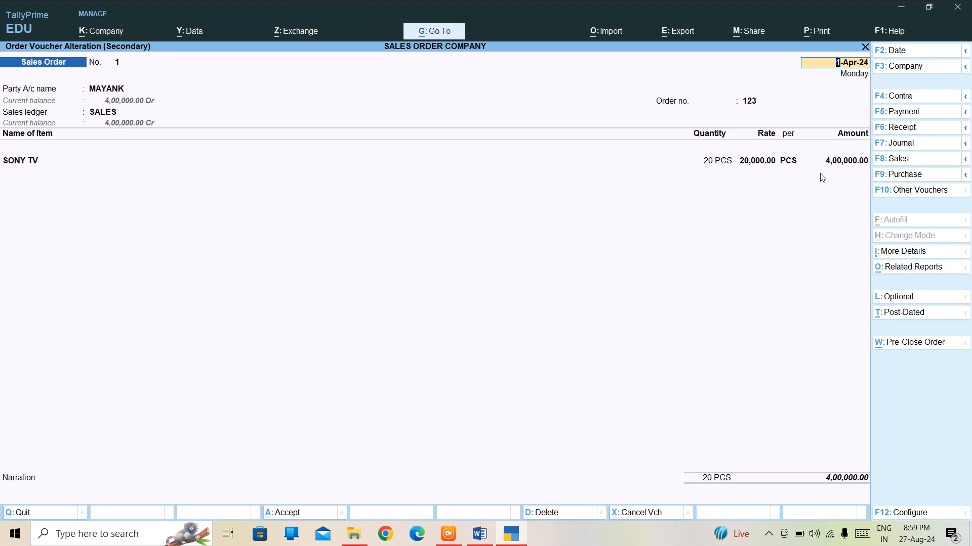
key(ctrl)
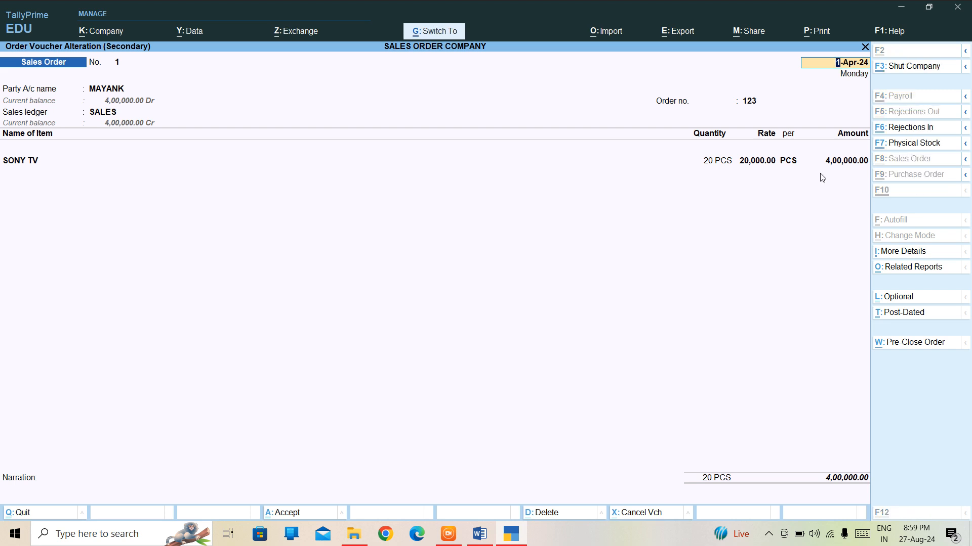
key(ctrl+a)
- Review the Sales voucher's dispatch, party, ledger and item details, and accept it unchanged
key(Up)
key(Up)
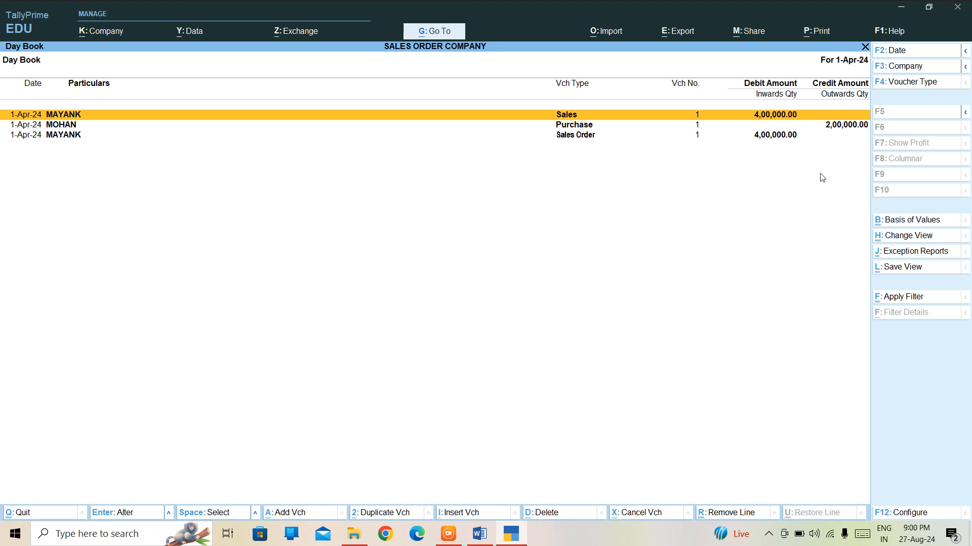
key(Return)
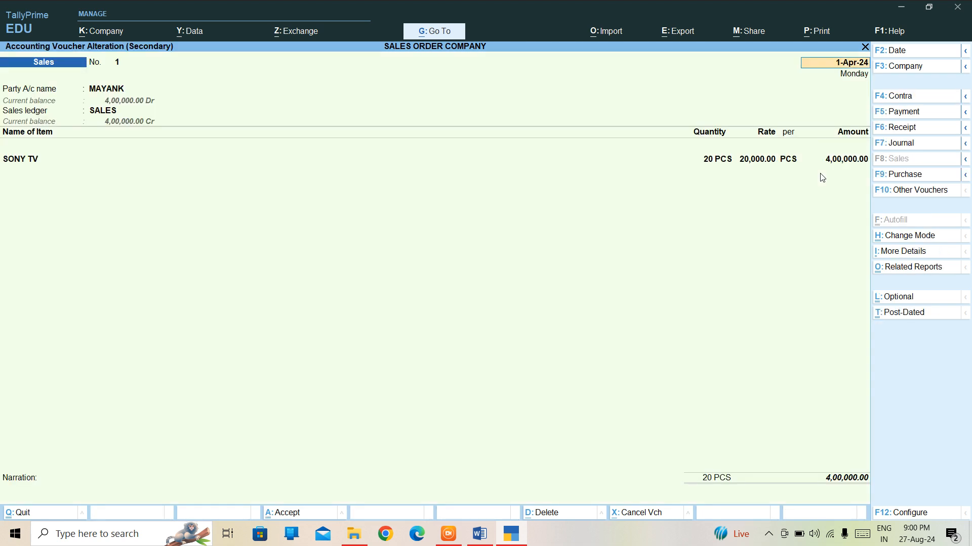
key(Return)
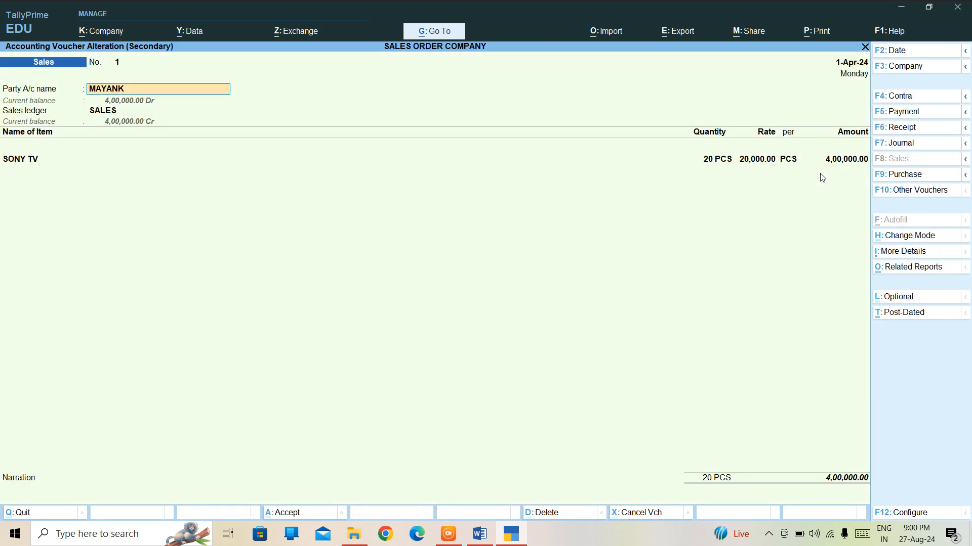
key(Return)
key(Return)
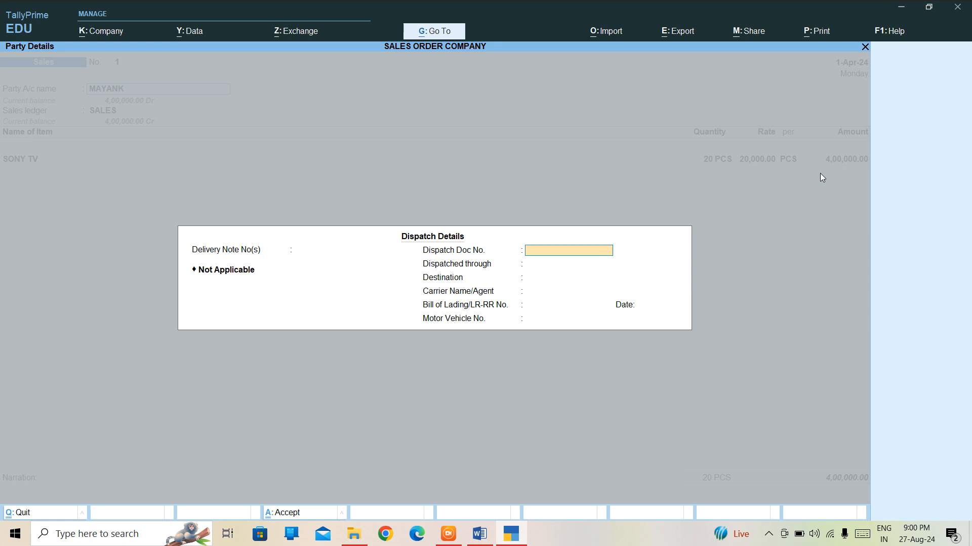
key(Return)
key(ctrl+a)
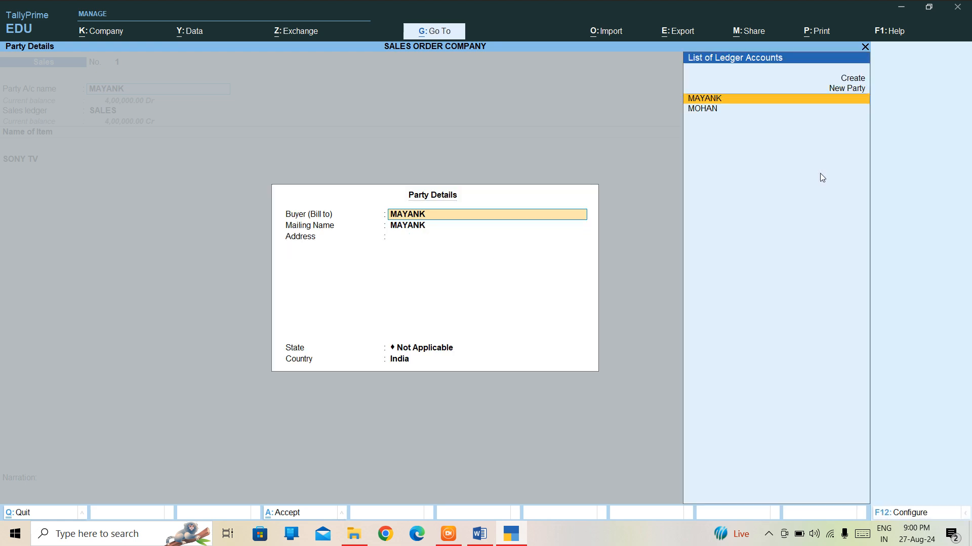
key(ctrl+a)
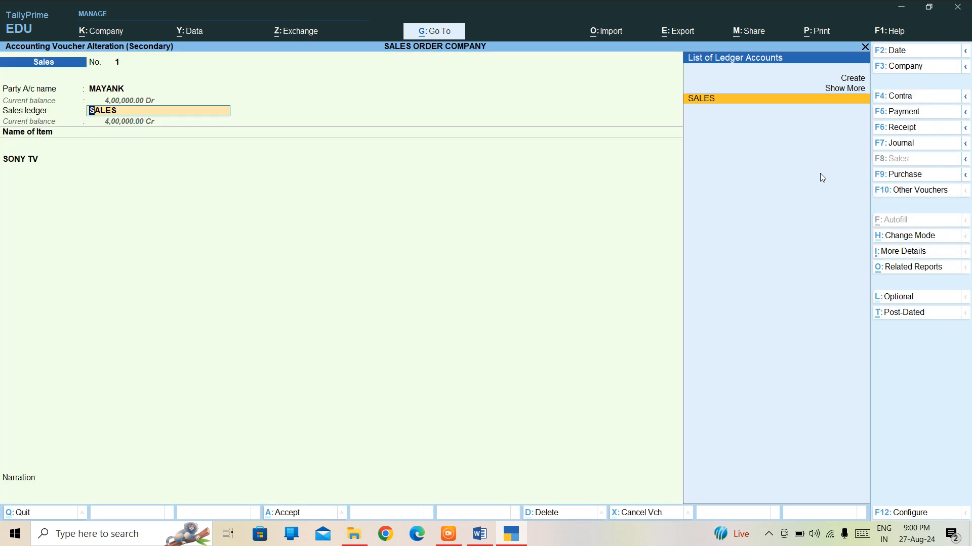
key(Return)
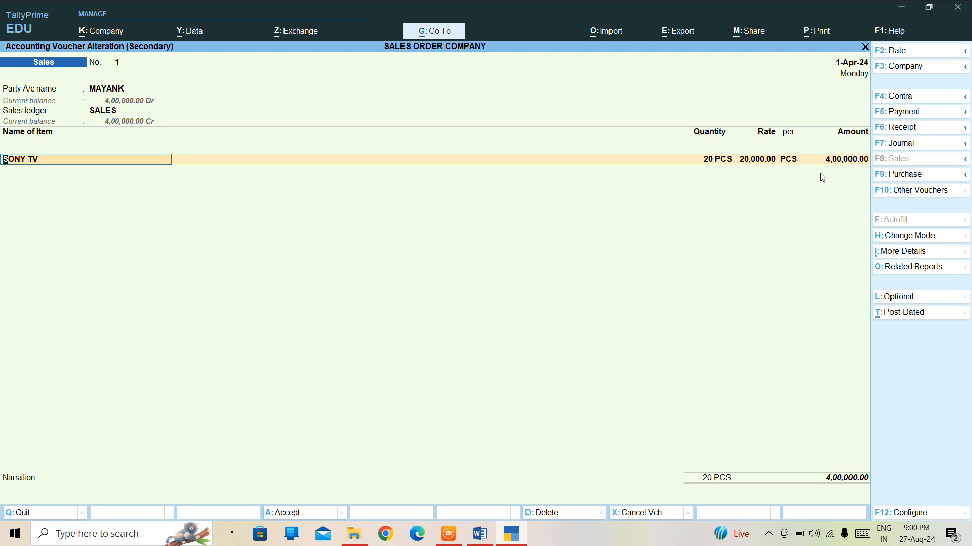
key(ctrl)
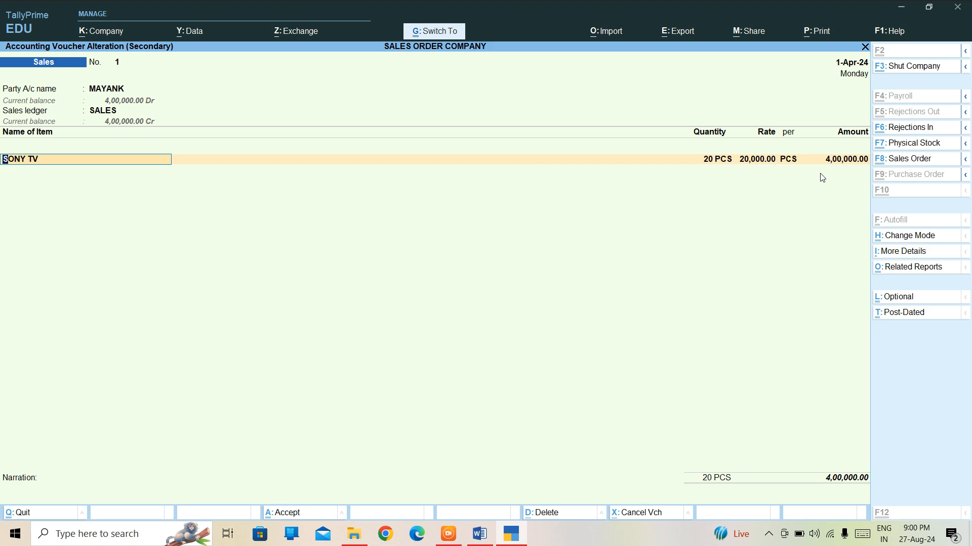
key(ctrl+a)
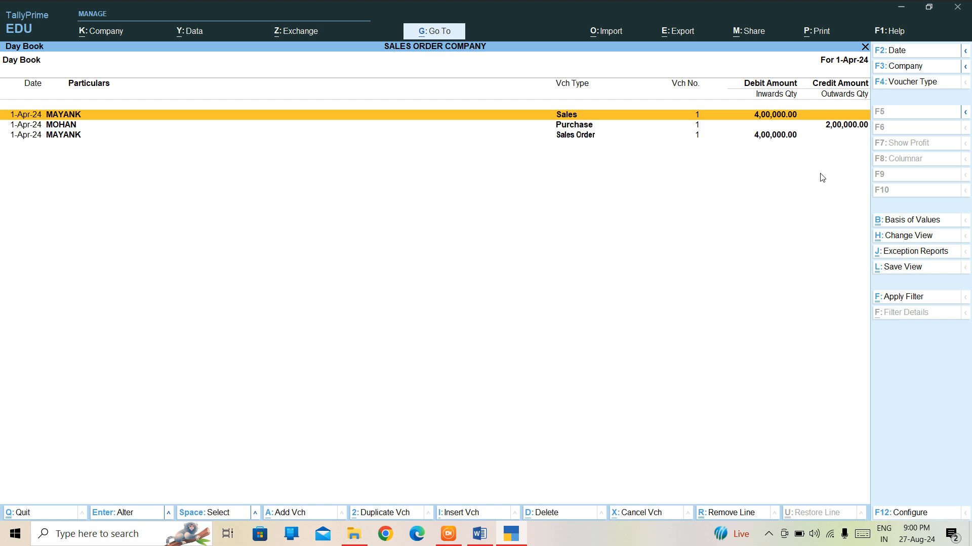
- Leave the Day Book, start a new voucher and expand the list of other voucher types to include inactive ones
key(Escape)
key(Up)
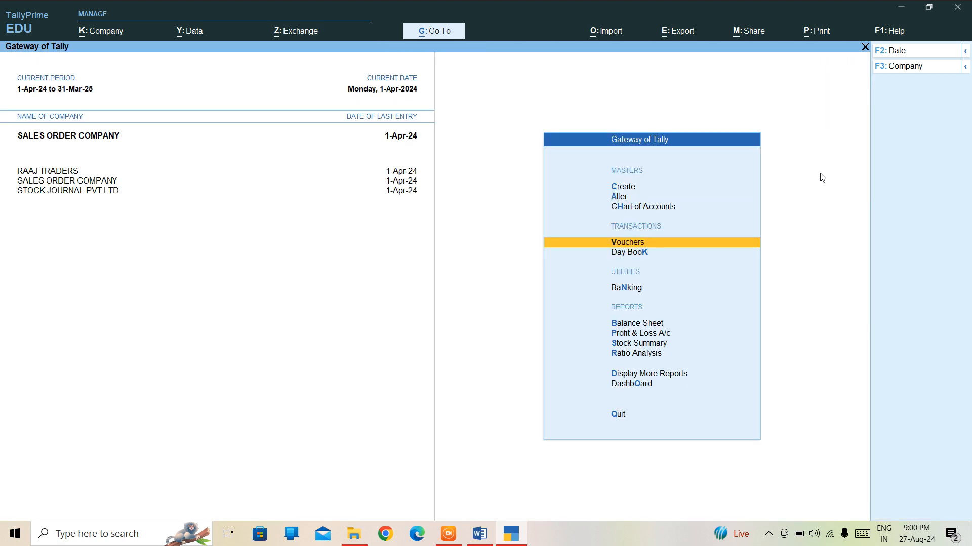
key(Return)
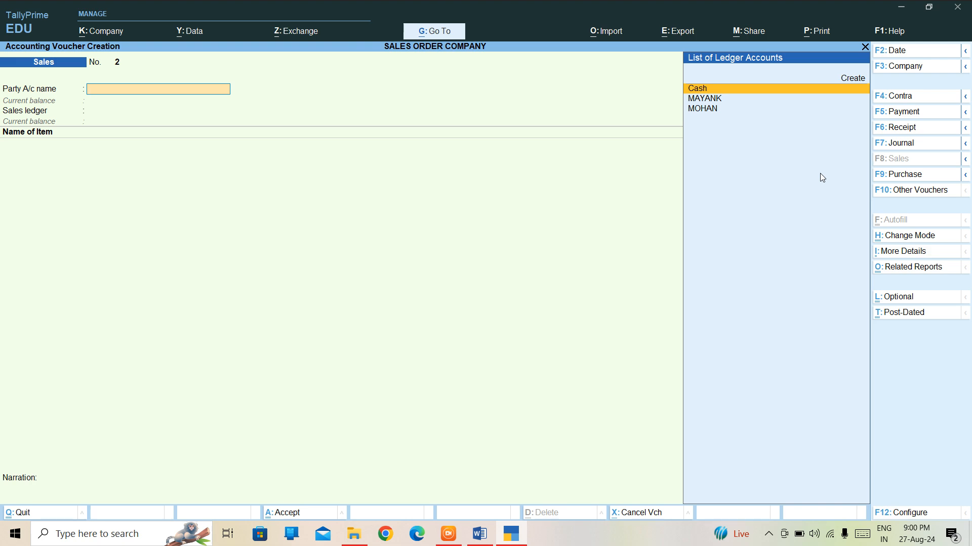
key(F10)
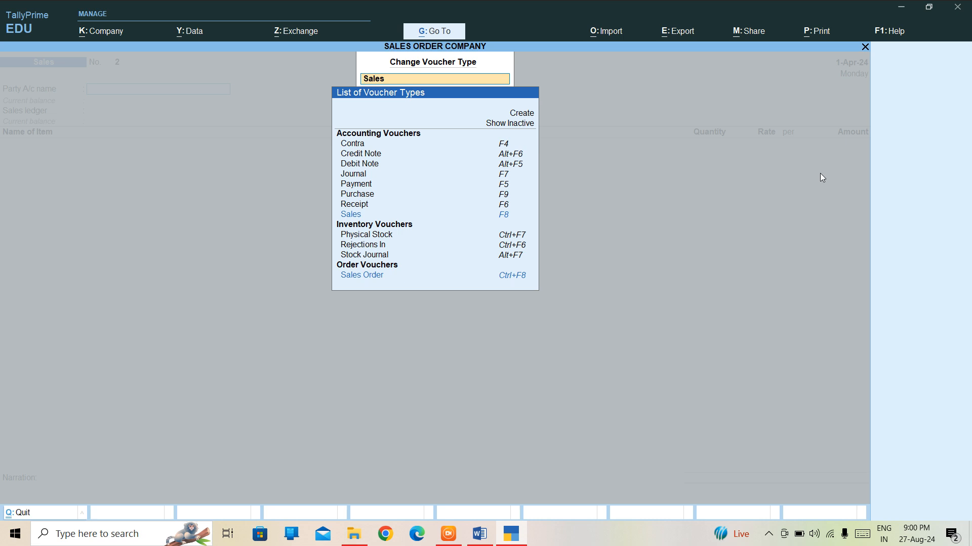
key(Down)
key(Down)
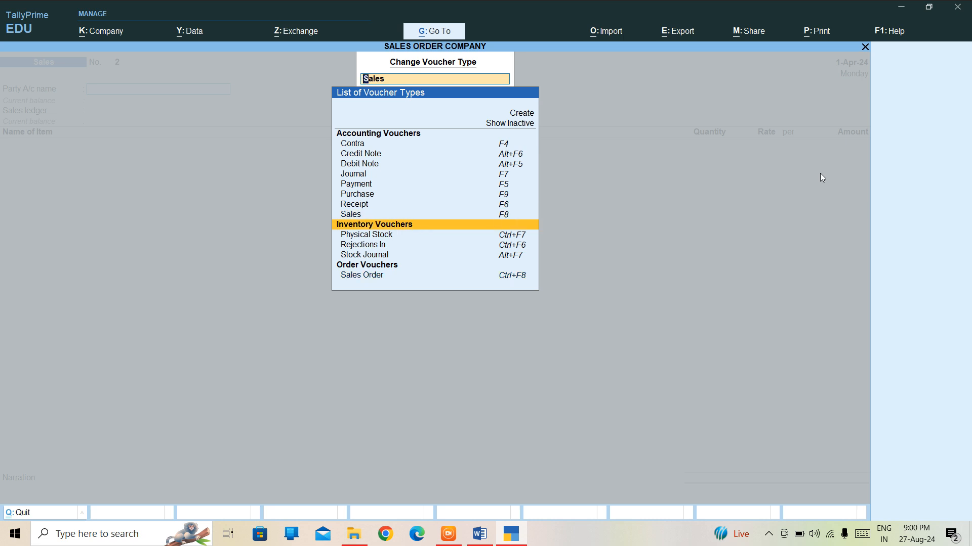
key(Up)
key(Up)
key(Up)
key(Up)
key(Up)
key(Up)
key(Up)
key(Up)
key(Up)
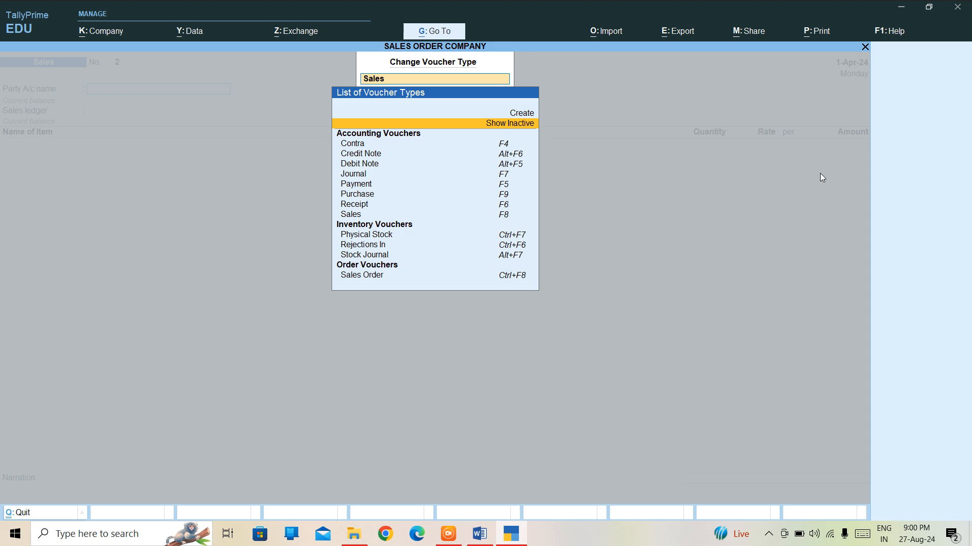
key(Return)
- Activate the Receipt Note voucher type, and quit its blank voucher without entering anything
key(Down)
key(Down)
key(Down)
key(Down)
key(Down)
key(Down)
key(Down)
key(Down)
key(Down)
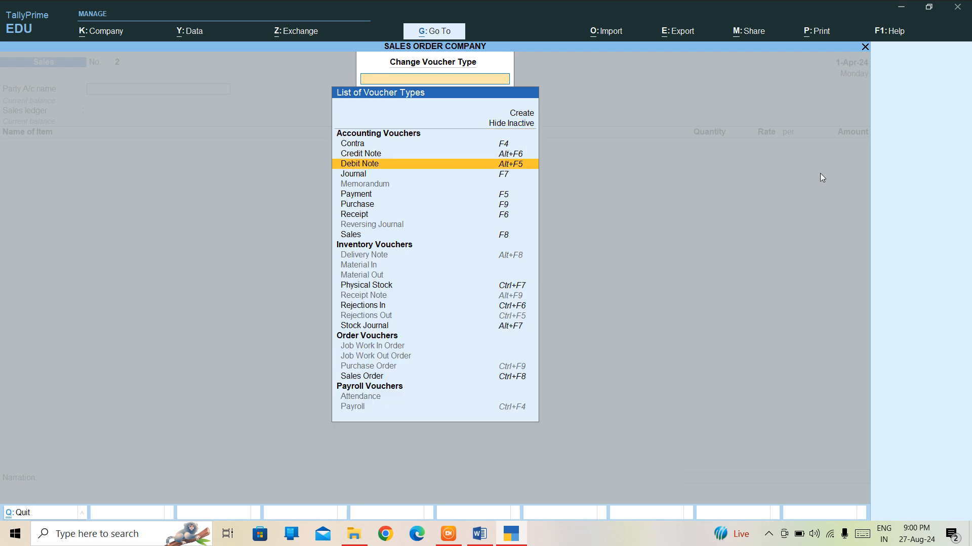
key(Down)
key(Down)
key(Down)
key(Down)
key(Down)
key(Down)
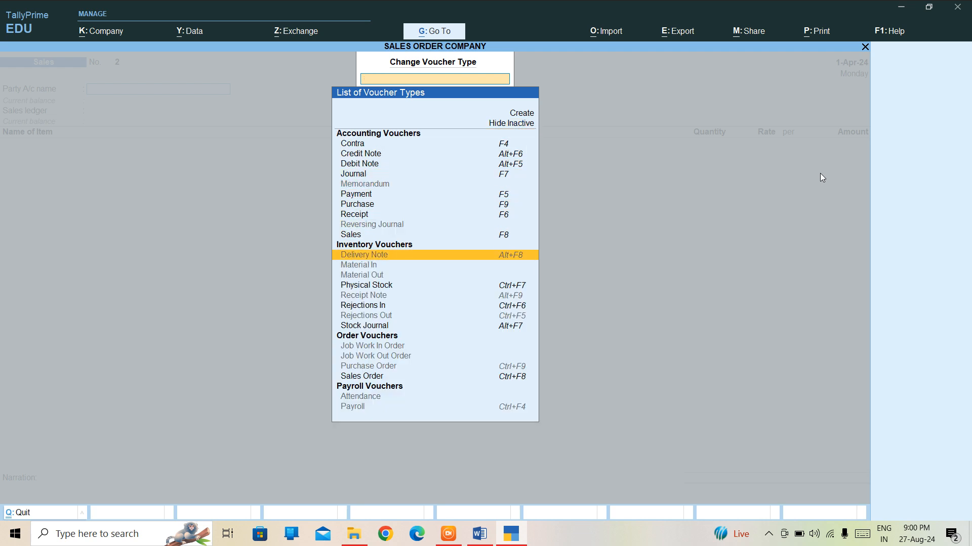
key(Down)
key(Down)
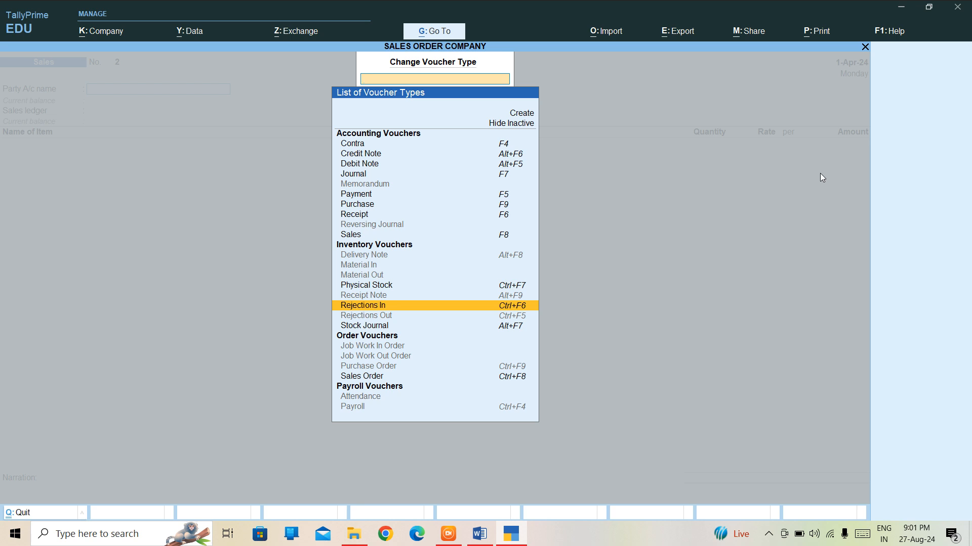
key(Up)
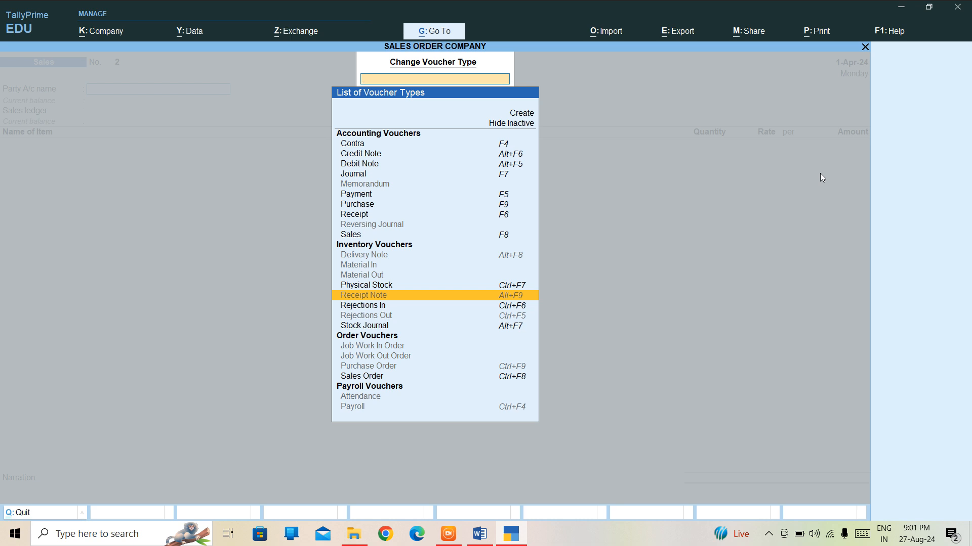
key(Return)
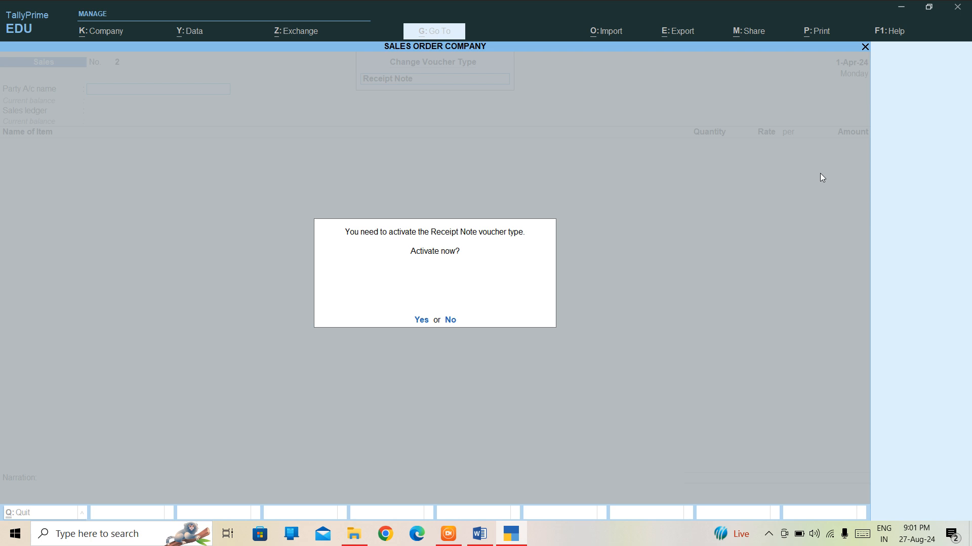
key(y)
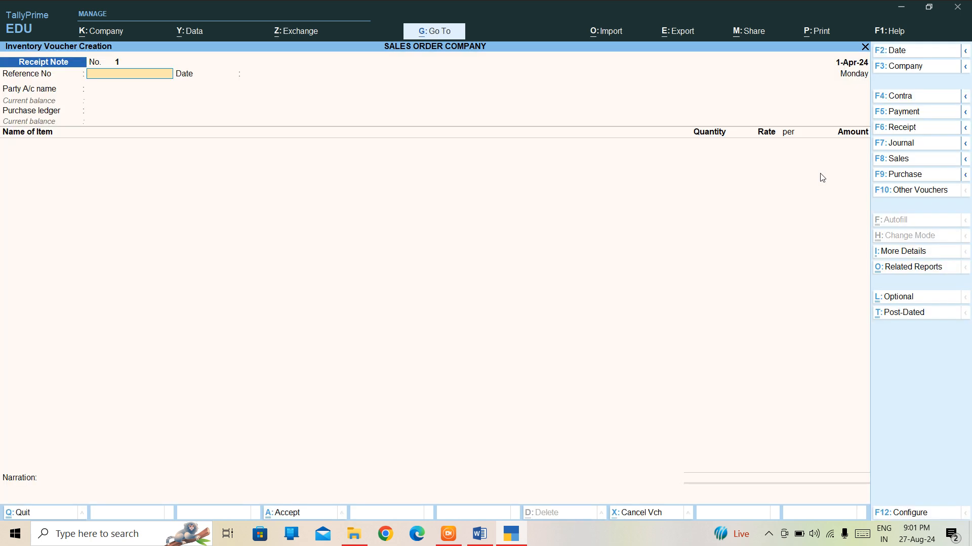
key(Escape)
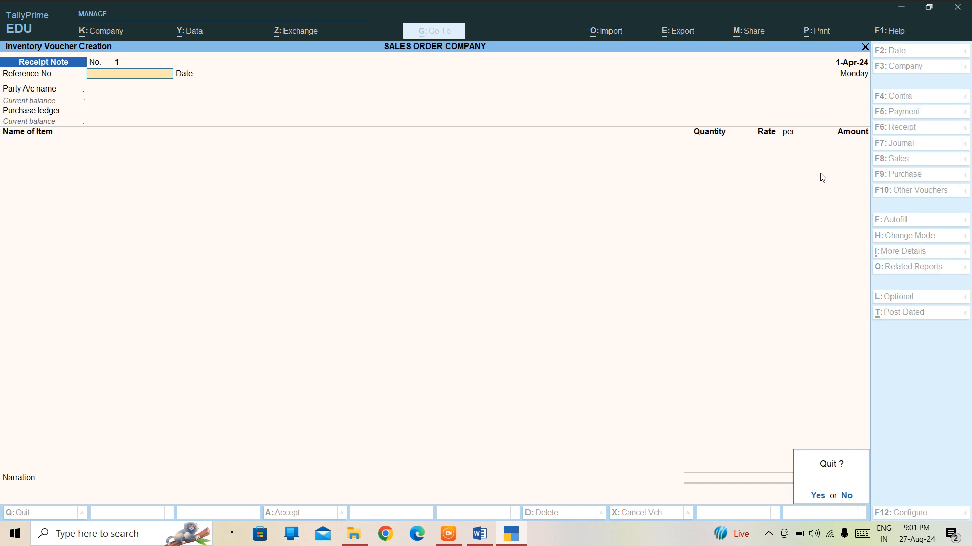
key(y)
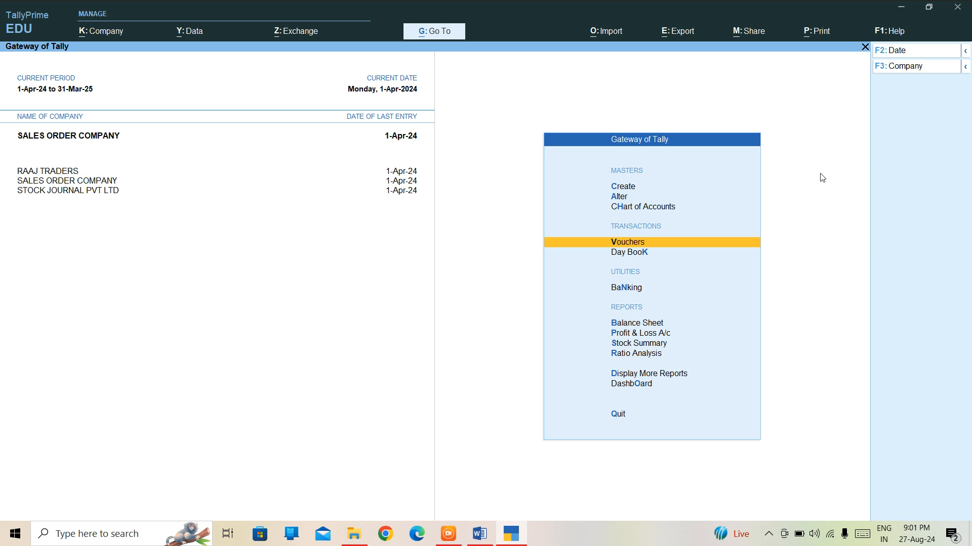
- Start a Rejections In voucher and select the customer's ledger account, keeping the filled-in customer name
key(Return)
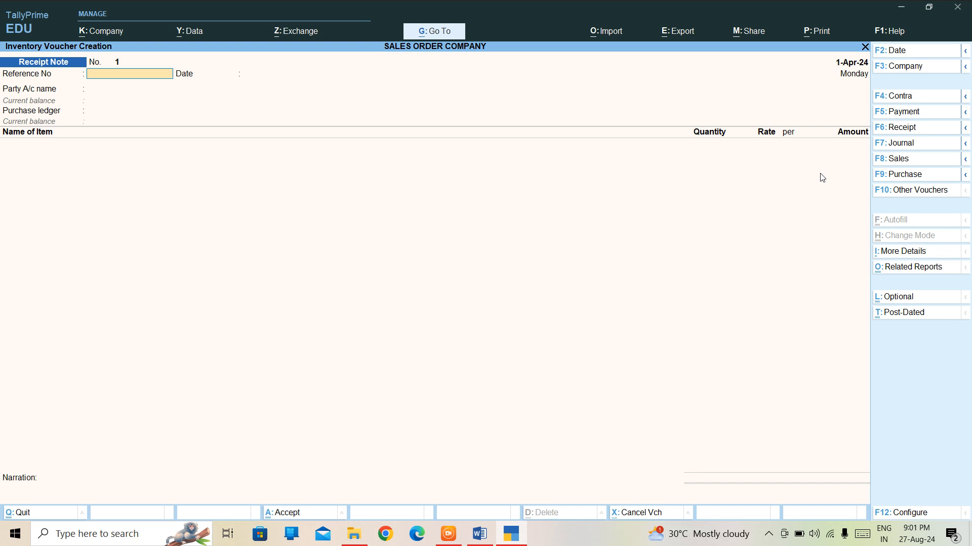
key(ctrl+F6)
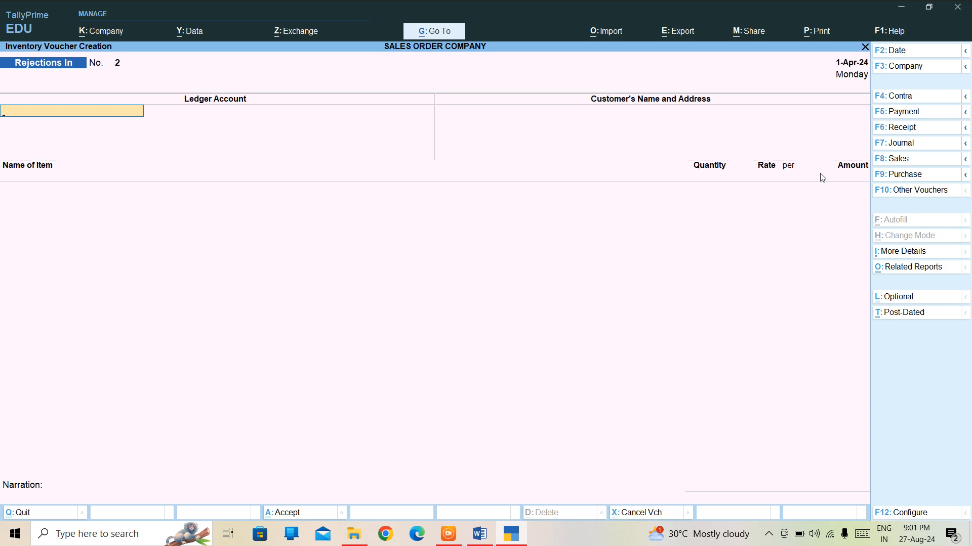
text(M)
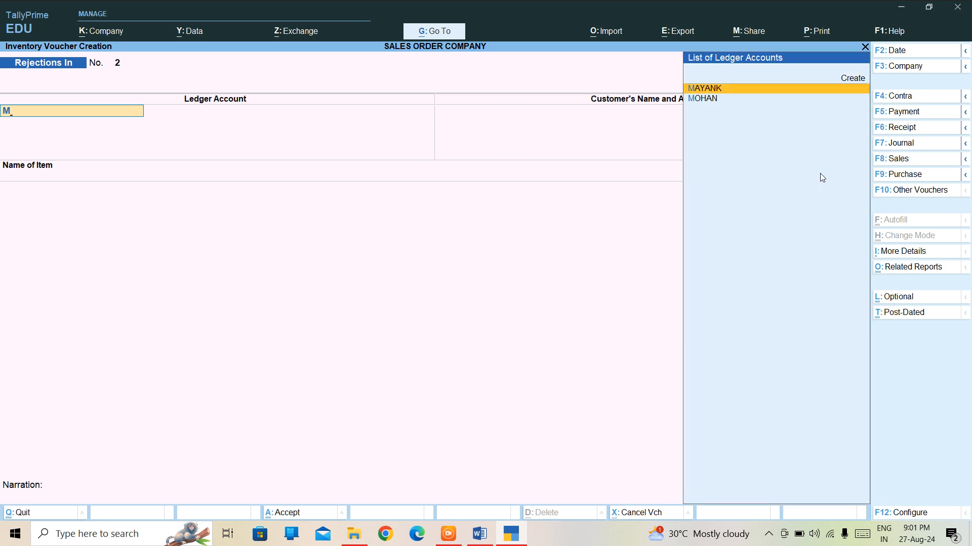
key(Return)
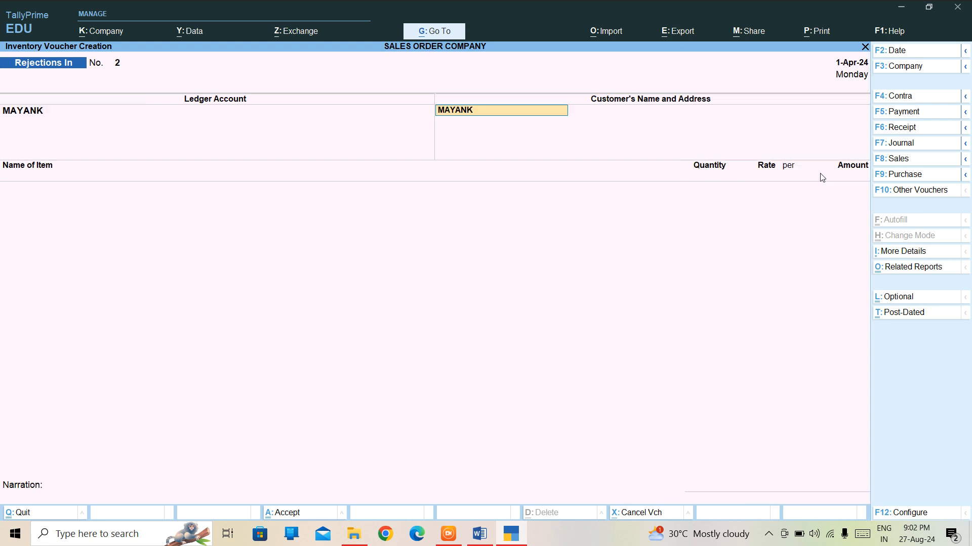
key(Return)
key(Return)
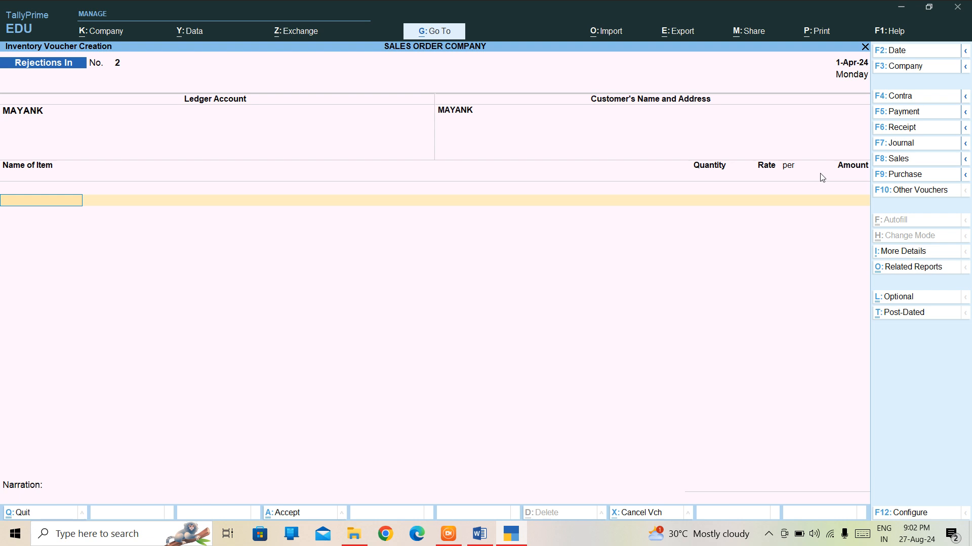
- Add SONY TV with tracking number 2, order number Not Applicable, location DELHI and 10 PCS at 20,000 each, and end the item list
text(S)
key(Return)
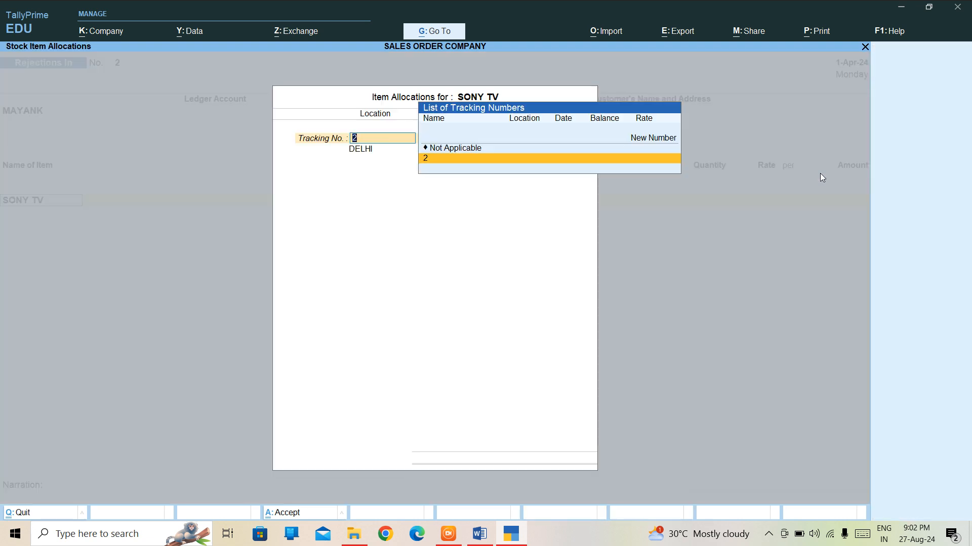
key(Return)
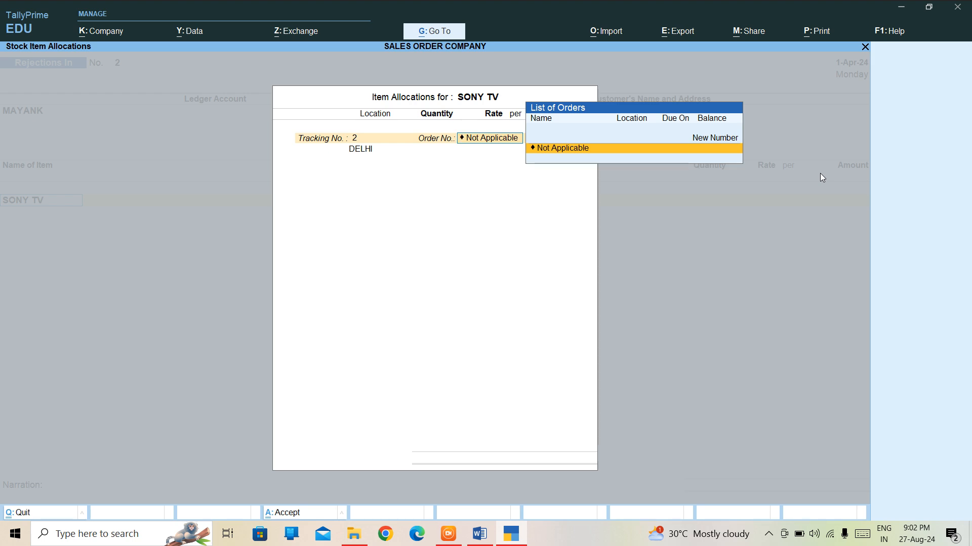
key(Return)
key(Return)
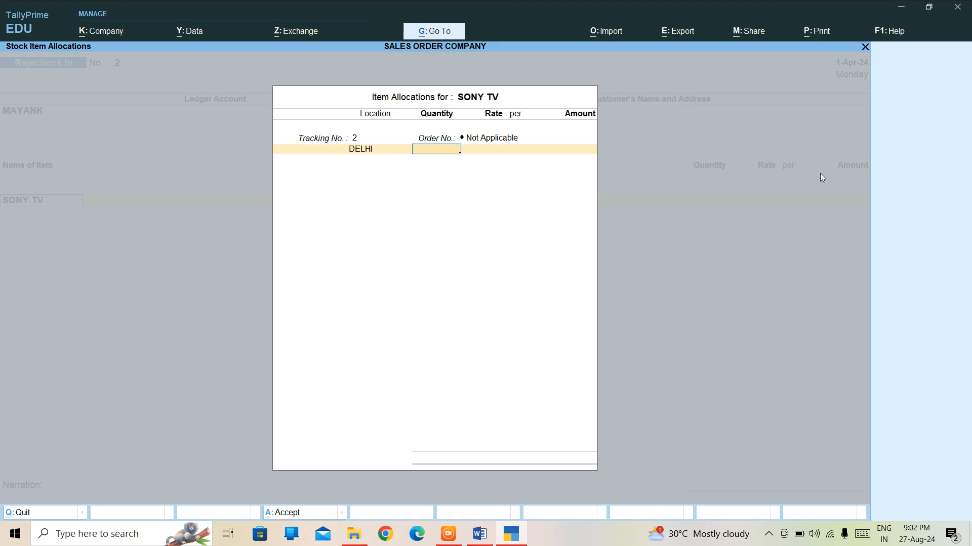
text(10)
key(Return)
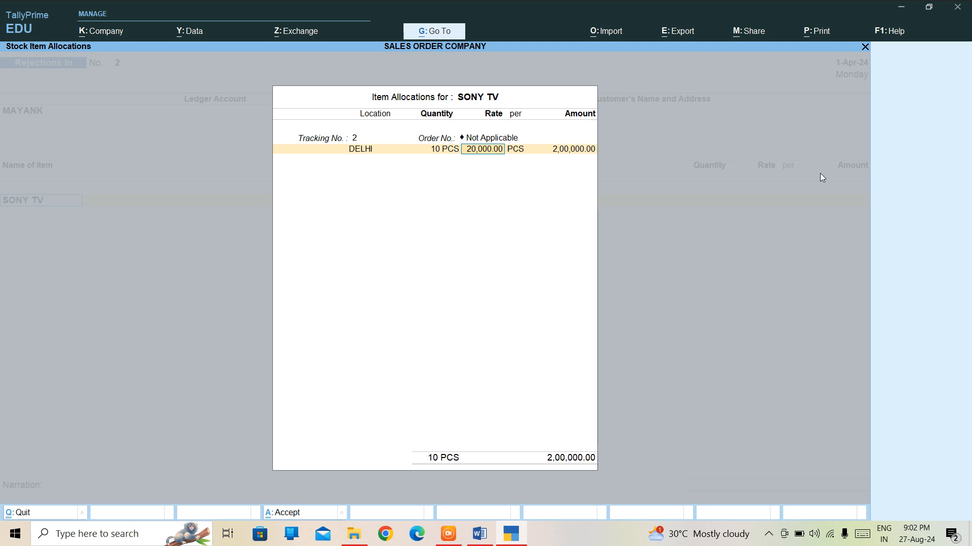
key(Return)
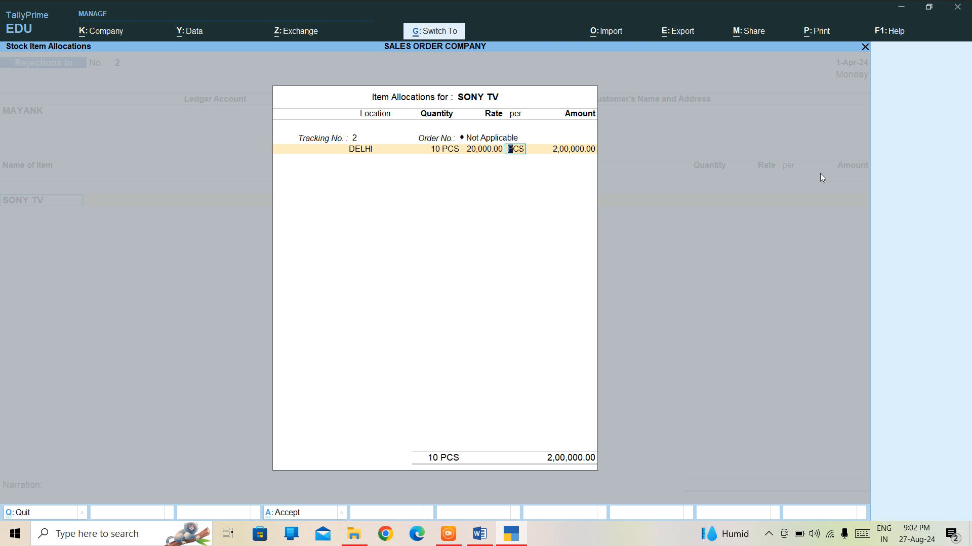
key(ctrl+a)
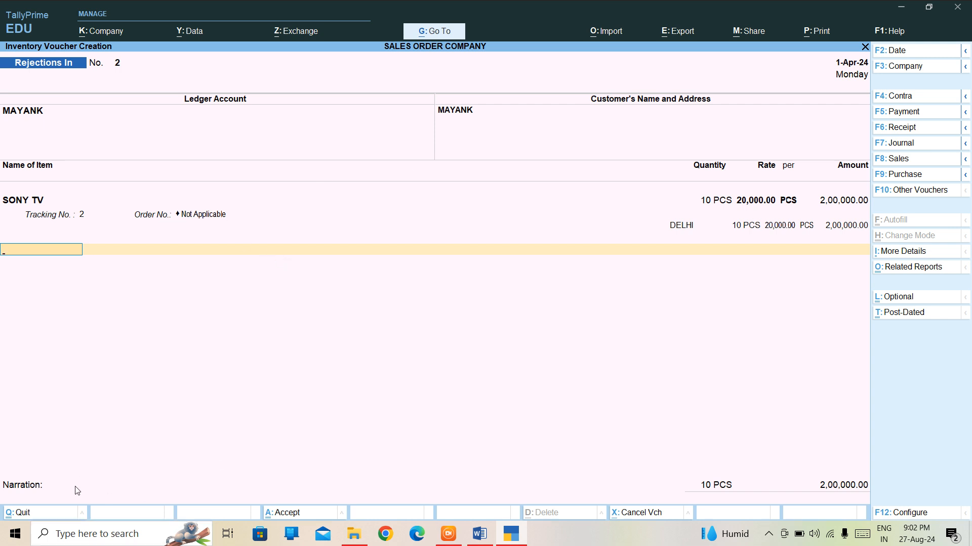
key(Return)
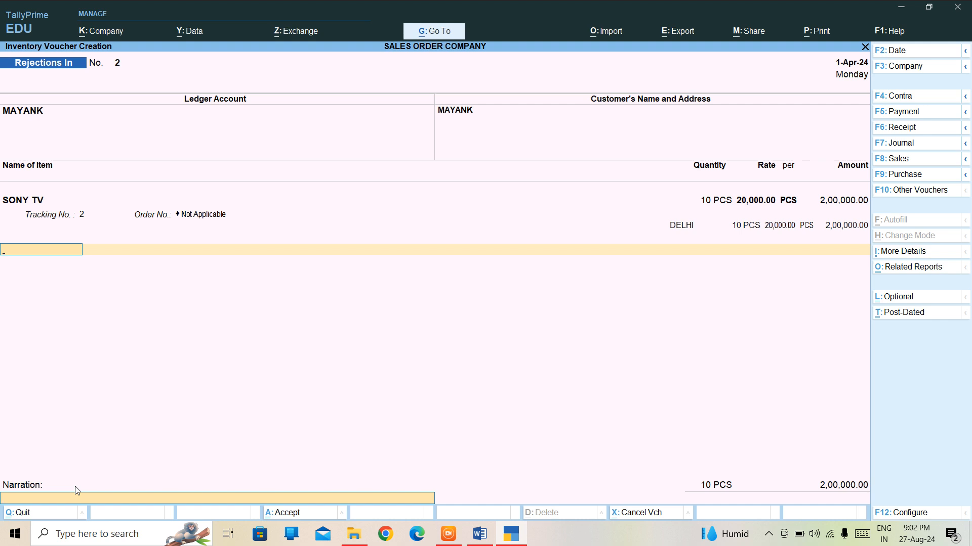
key(Return)
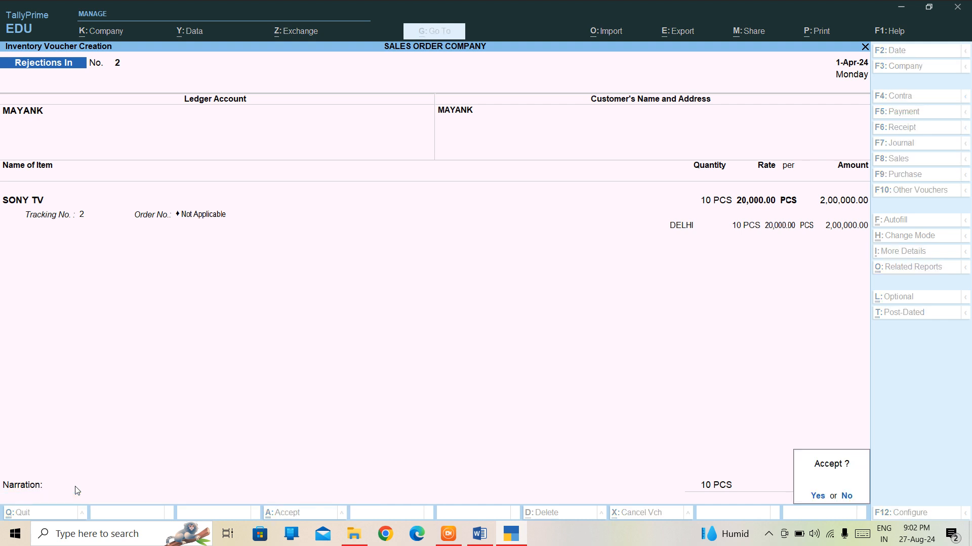
key(n)
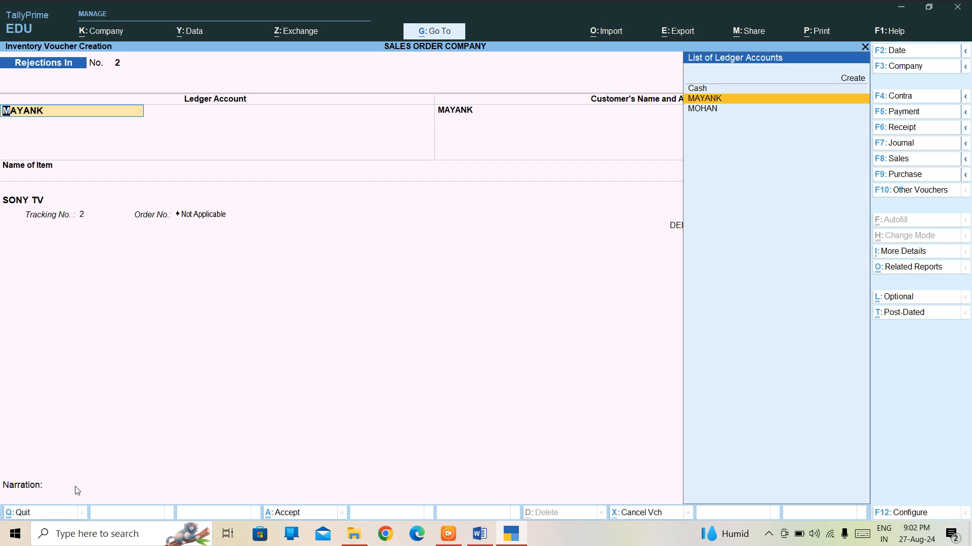
key(Return)
key(Return)
key(Return)
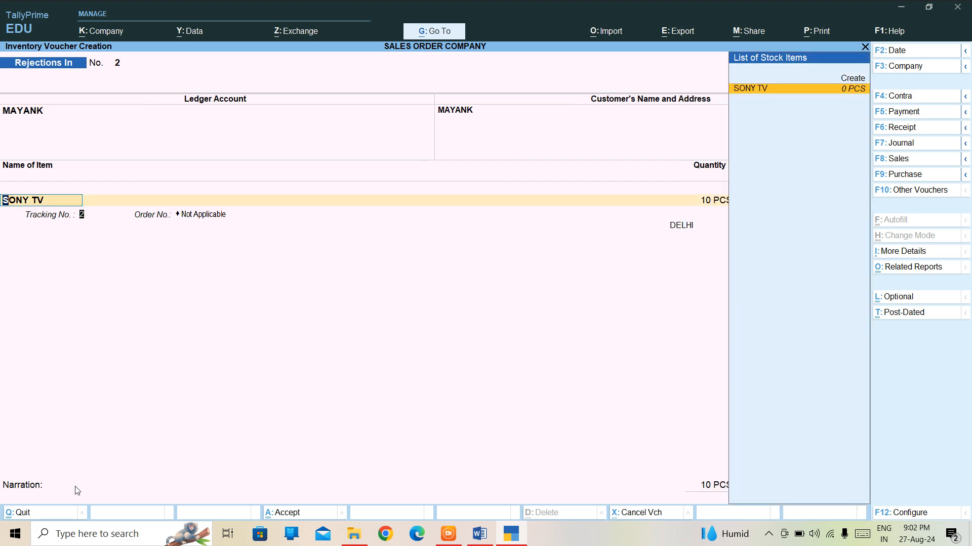
key(Return)
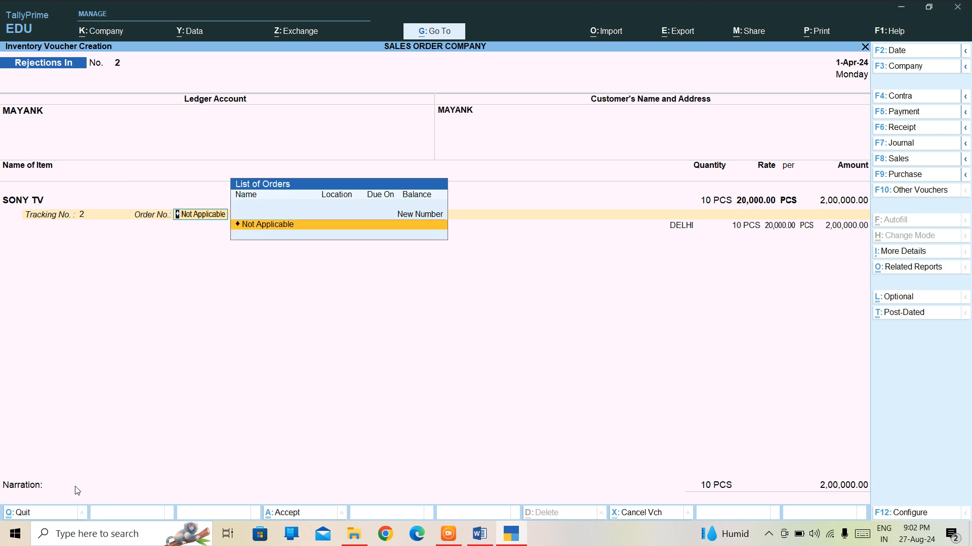
key(Return)
key(Return)
key(Return)
key(Return)
key(Return)
key(Return)
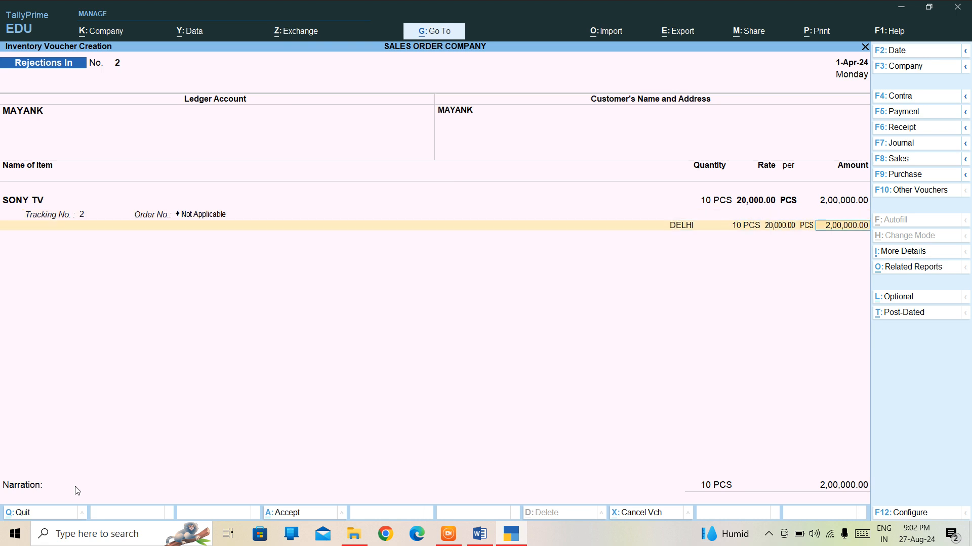
key(Return)
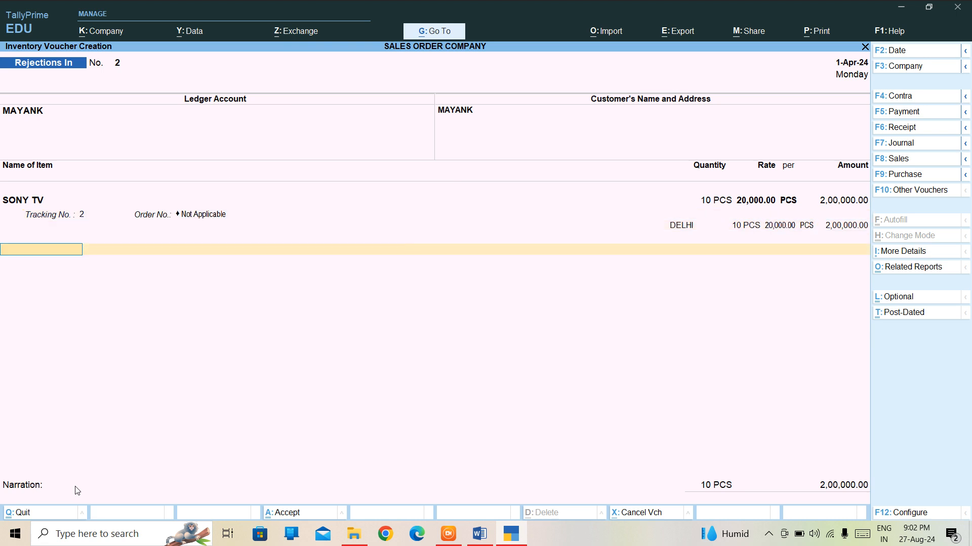
key(Return)
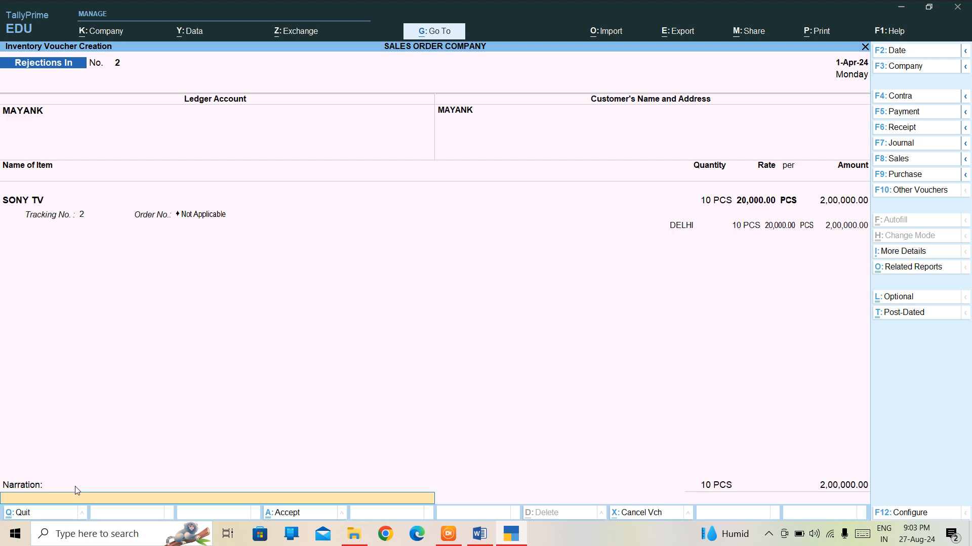
- Enter a narration stating that the goods were returned by the customer, save the Rejections In voucher and quit voucher entry
text(GOODS  RETURNED BY MAYANK.)
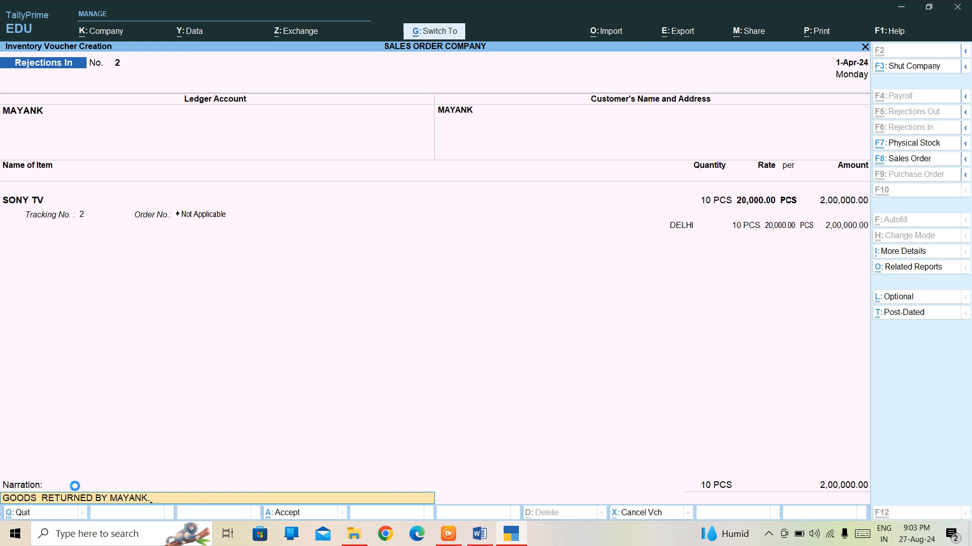
key(ctrl+a)
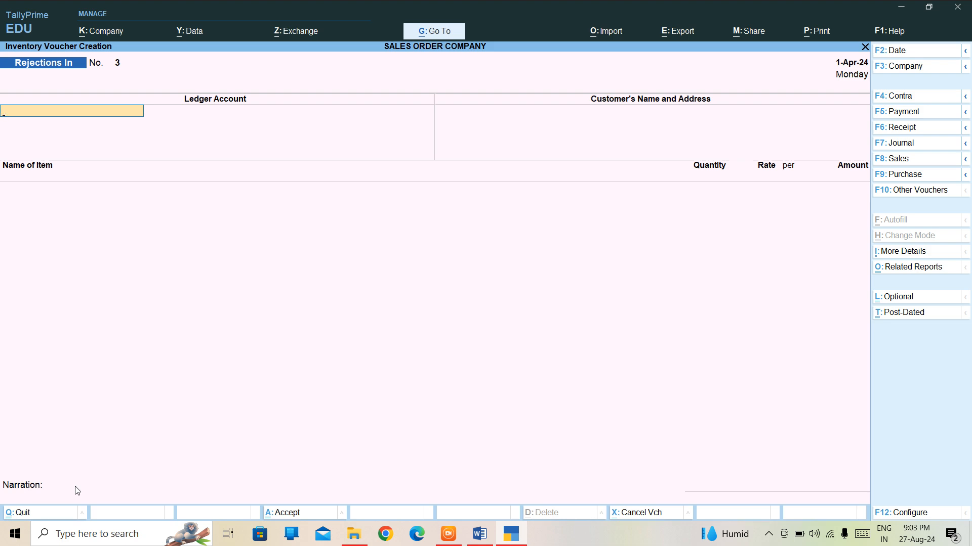
key(Escape)
key(y)
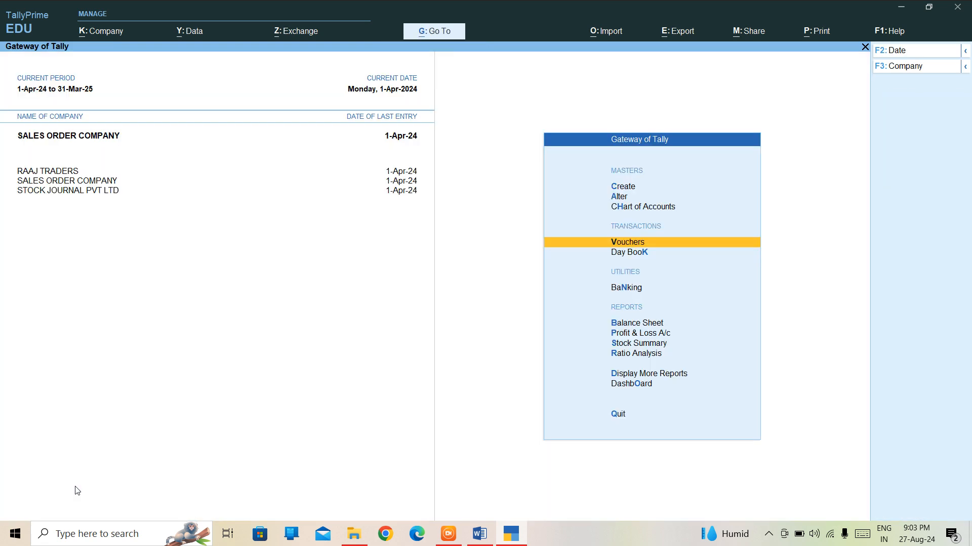
- Open the Inventory Books among the additional reports
key(Down)
key(Down)
key(Down)
key(Down)
key(Down)
key(Down)
key(Down)
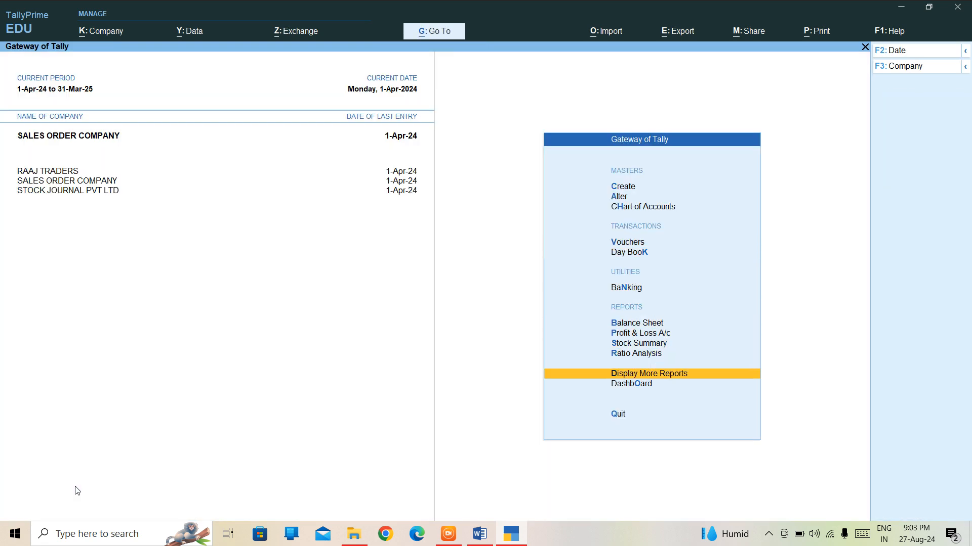
key(Return)
key(Down)
key(Down)
key(Down)
key(Down)
key(Down)
key(Down)
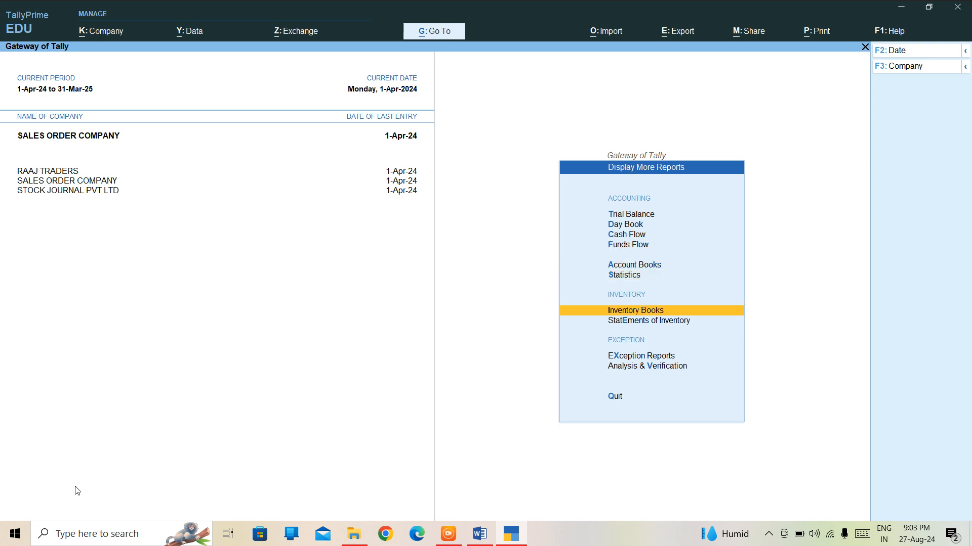
key(Return)
- Open the Rejections In Register and list the April vouchers
key(Down)
key(Down)
key(Down)
key(Down)
key(Down)
key(Down)
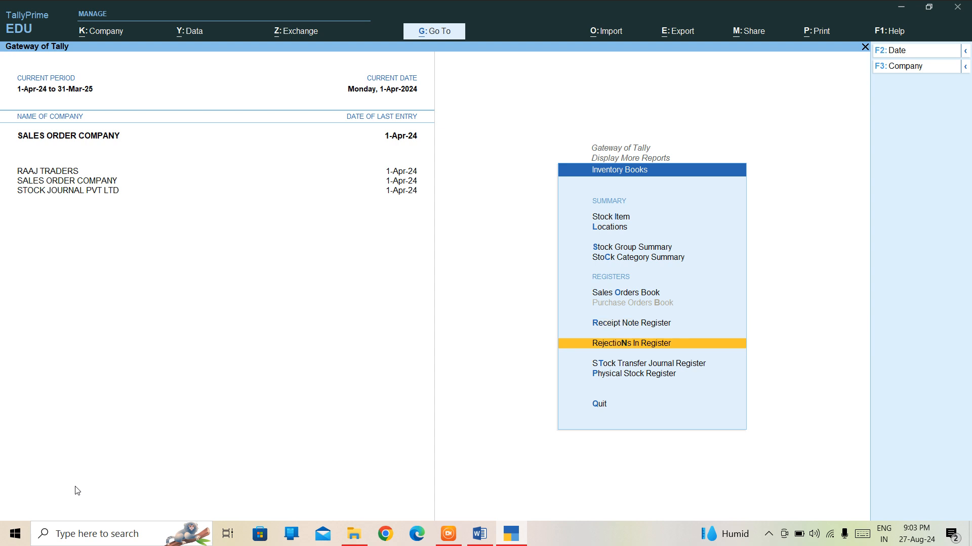
key(Return)
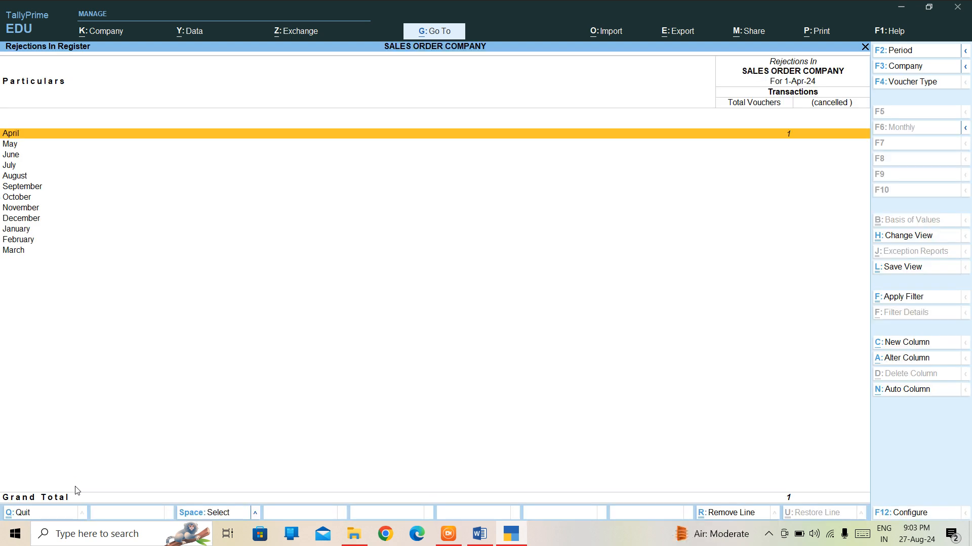
key(Return)
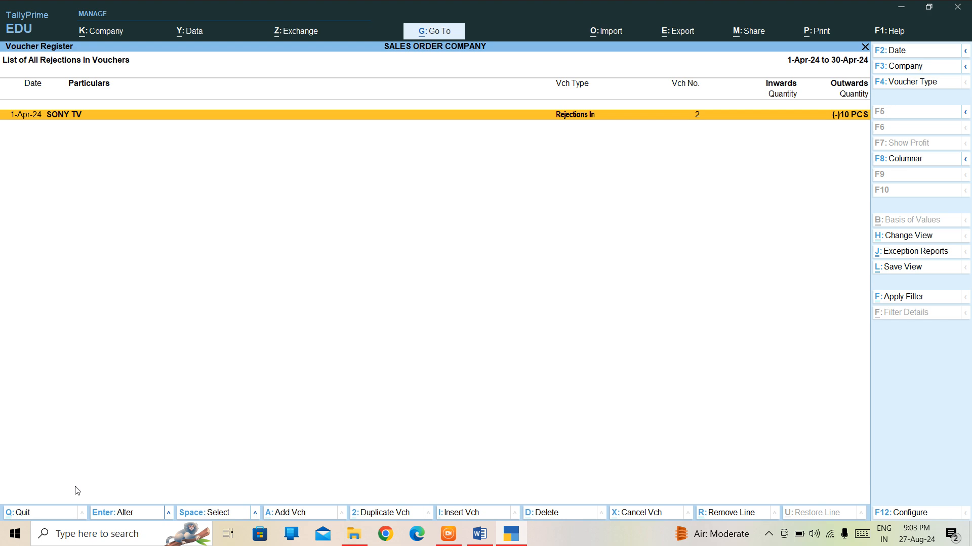
- Review the SONY TV Rejections In voucher's party, tracking number, quantity and narration, and quit it without changes
key(Return)
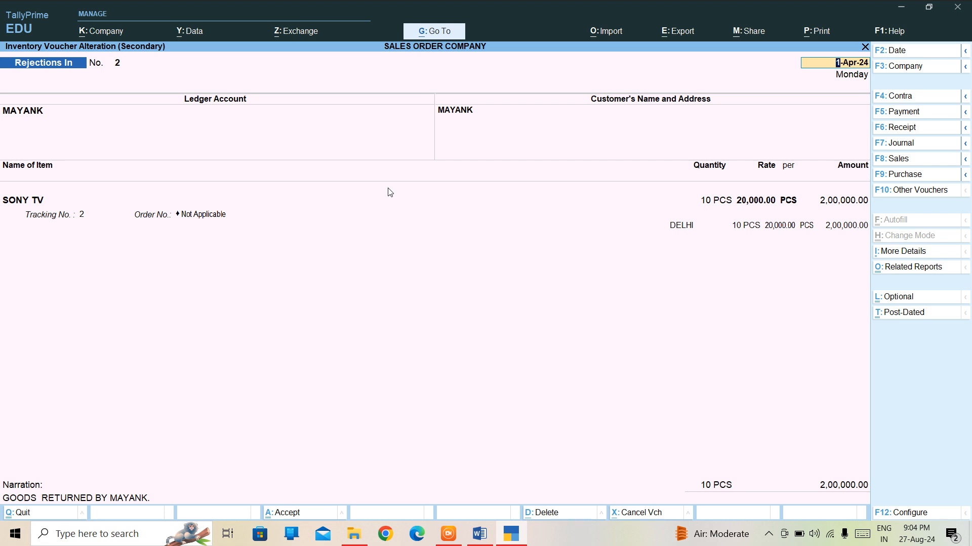
key(Escape)
key(Escape)
key(y)
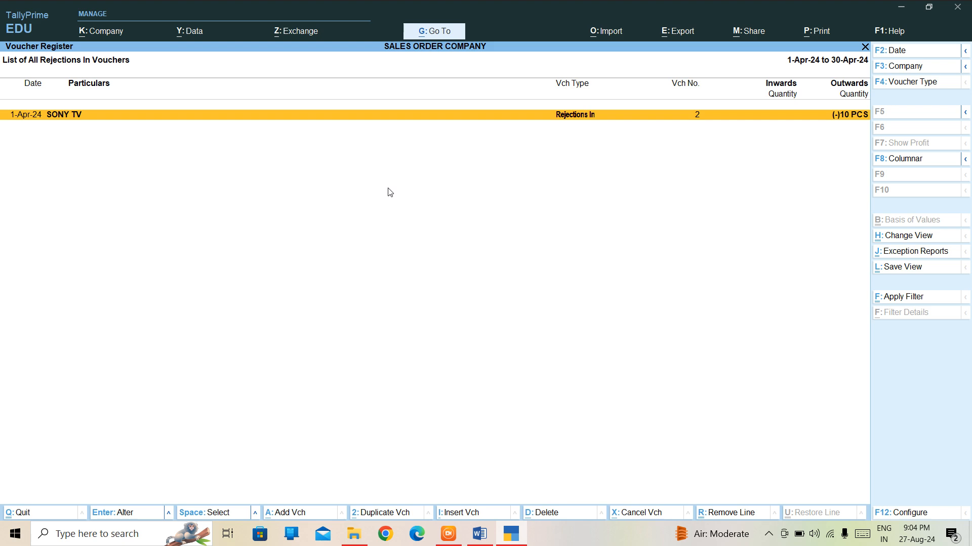
- Leave the Rejections In Register and Inventory Books, and open the Day Book
key(Escape)
key(Escape)
key(Escape)
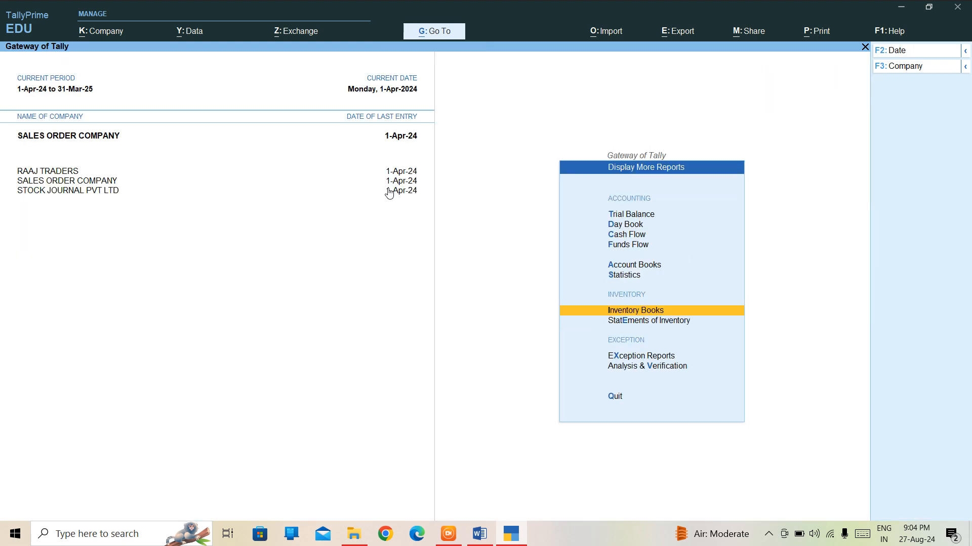
key(Up)
key(Up)
key(Up)
key(Up)
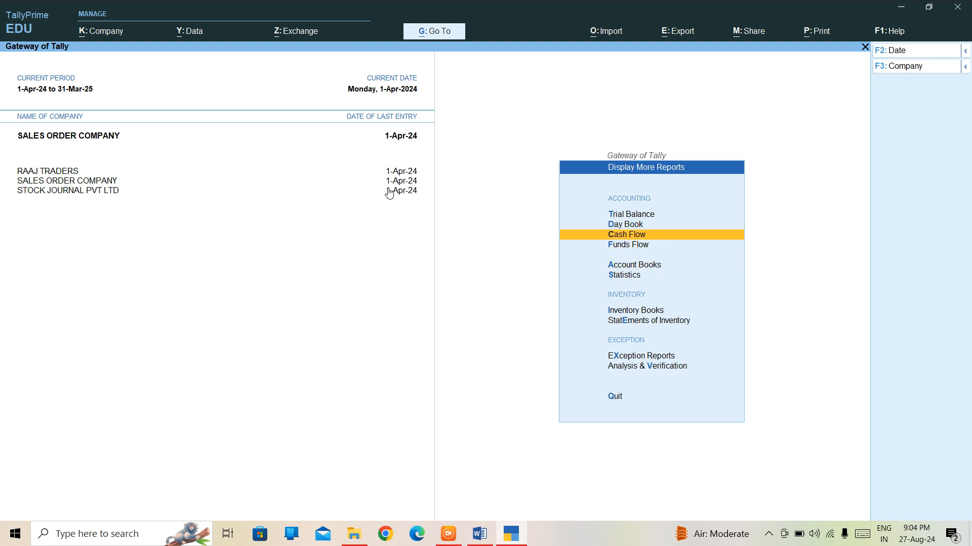
key(Up)
key(Return)
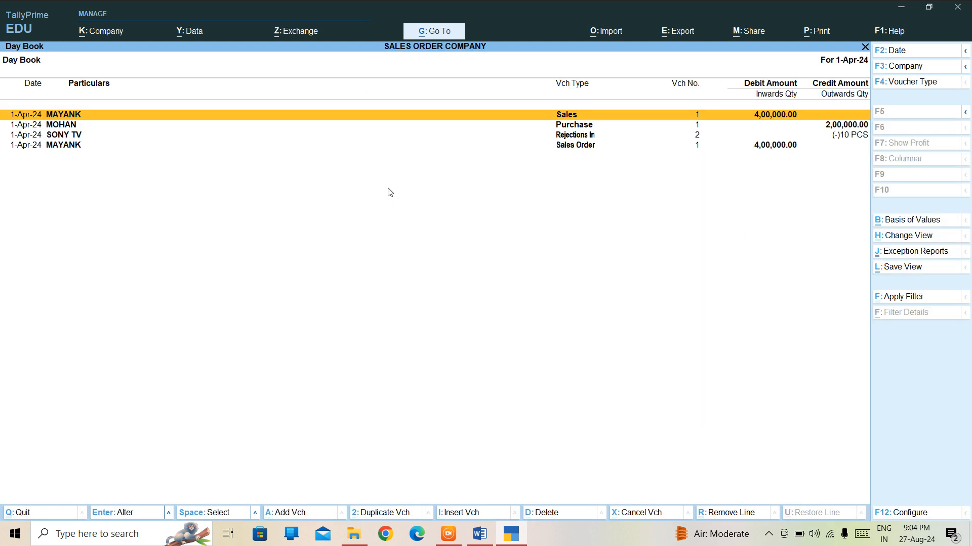
- Look through the Day Book's Sales, Purchase, Rejections In and Sales Order entries
key(Down)
key(Down)
key(Down)
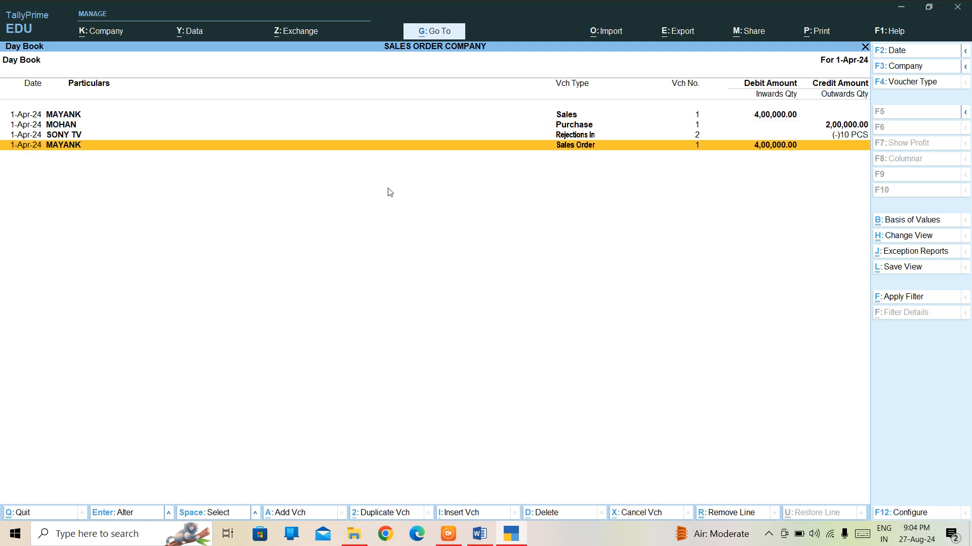
key(Up)
key(Up)
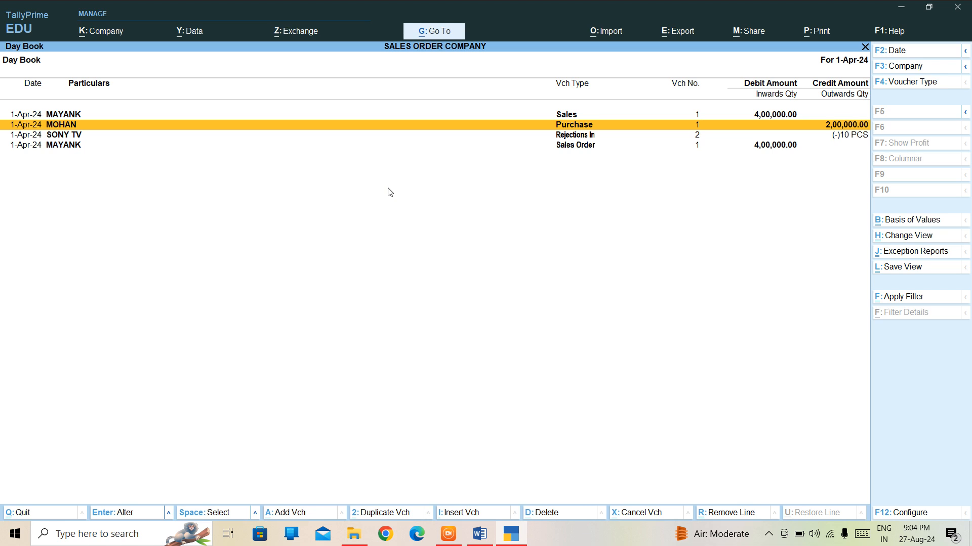
key(Up)
key(Down)
key(Down)
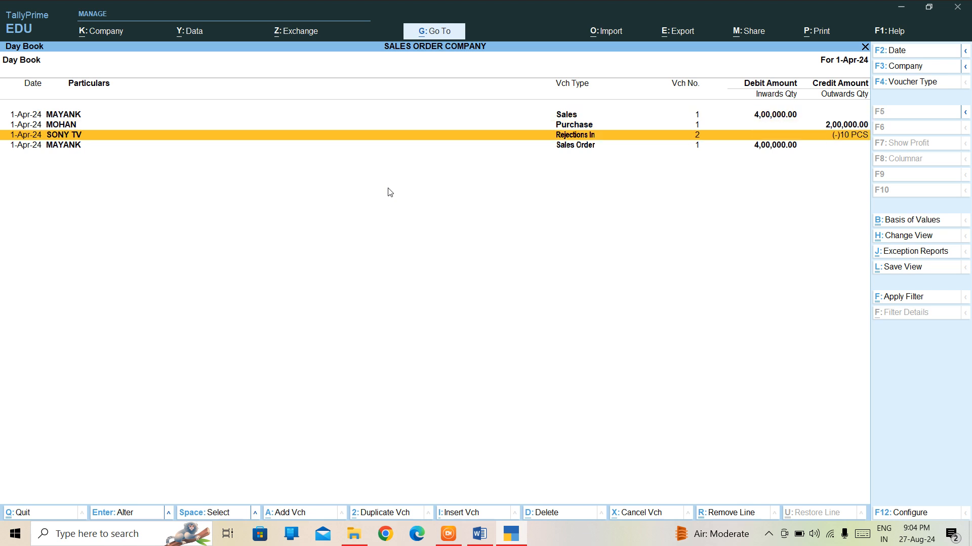
- Review the SONY TV Rejections In voucher from the Day Book and quit it without changes
key(Return)
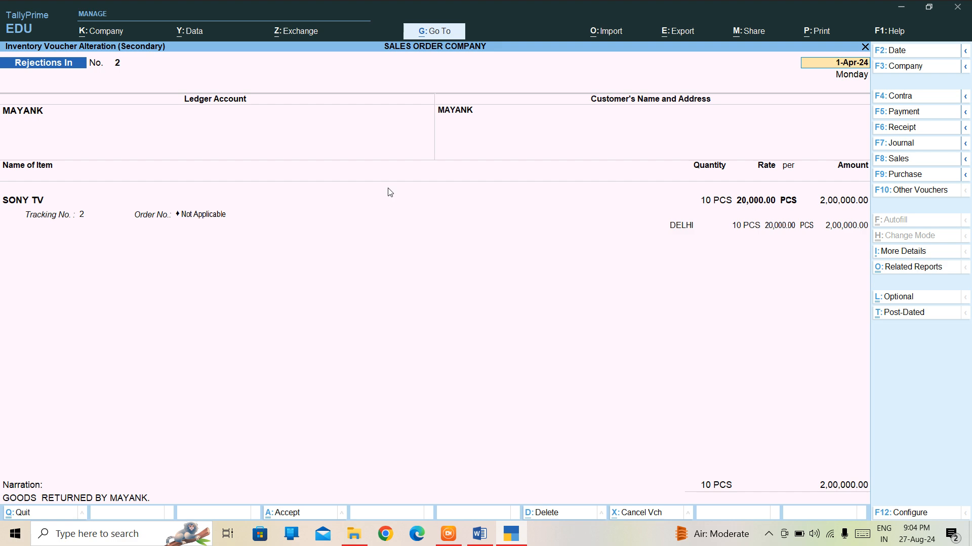
key(BackSpace)
key(Escape)
key(y)
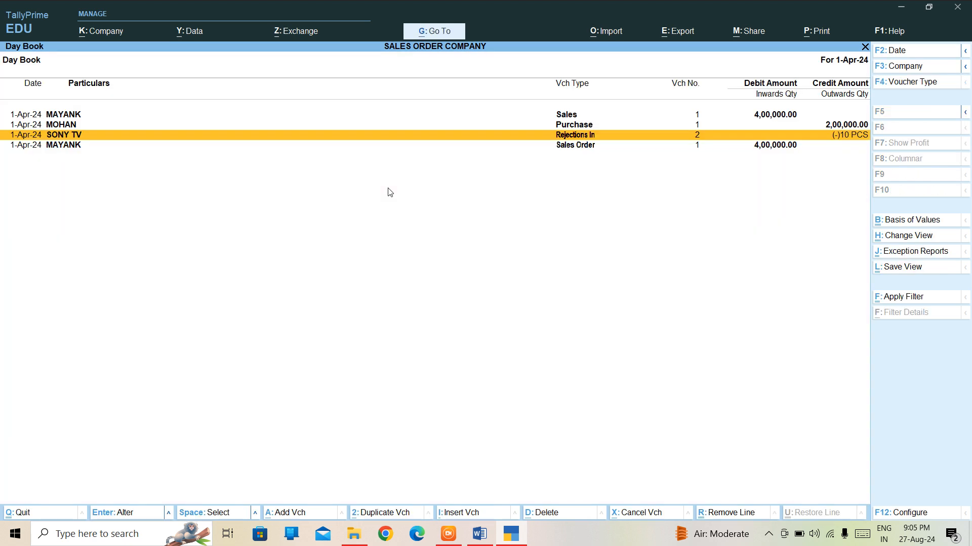
- Look over the Day Book entries once more and return to the Gateway of Tally
key(Up)
key(Up)
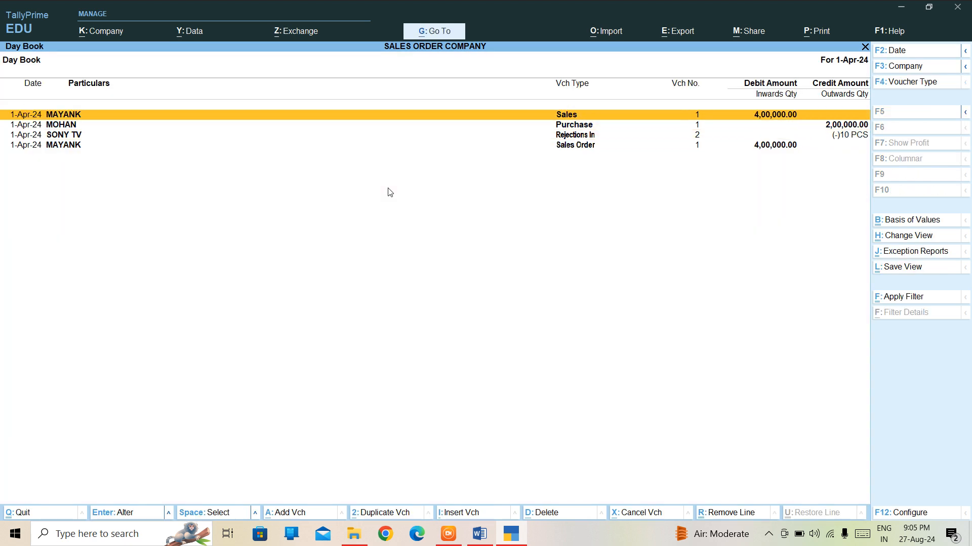
key(Down)
key(Down)
key(Down)
key(Escape)
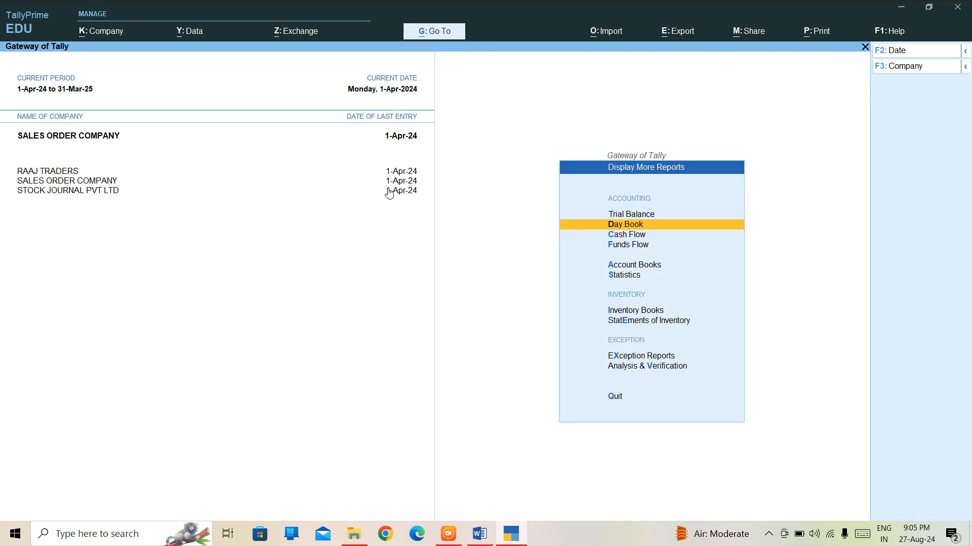
key(Escape)
- View the Balance Sheet and drill down into its Profit & Loss A/c line
key(Up)
key(Up)
key(Up)
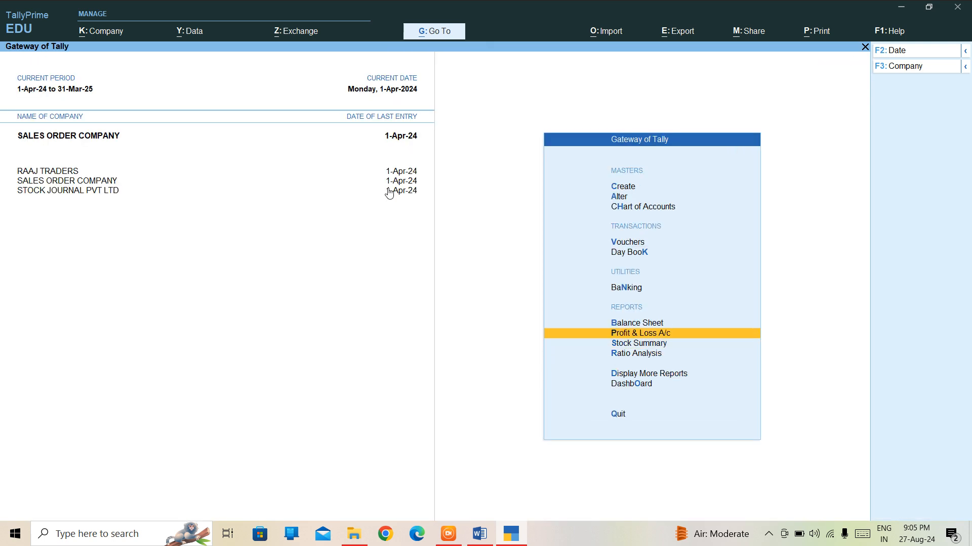
key(Up)
key(Return)
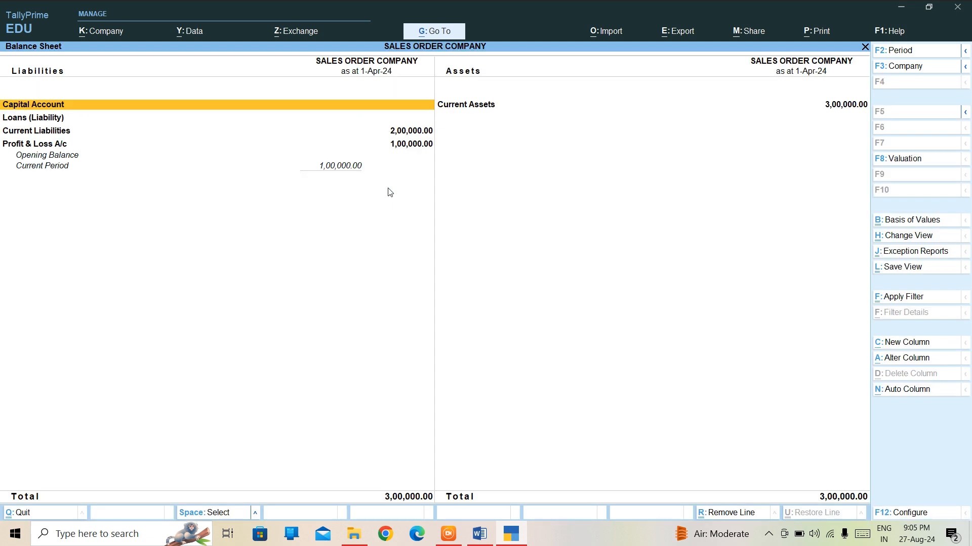
key(Down)
key(Down)
key(Down)
key(Return)
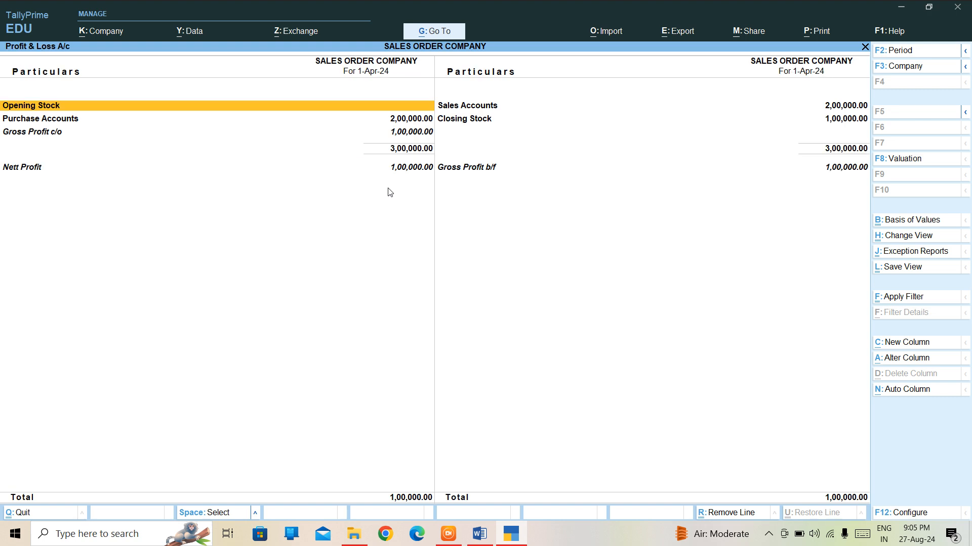
- Examine the purchase, gross profit, net profit and sales lines of the Profit & Loss A/c, and return to the Gateway of Tally
key(Down)
key(Down)
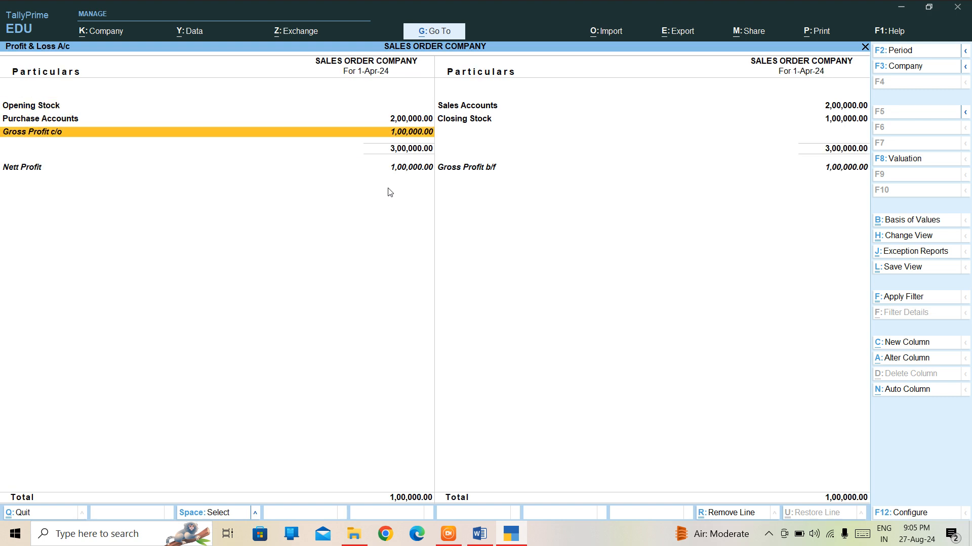
key(Up)
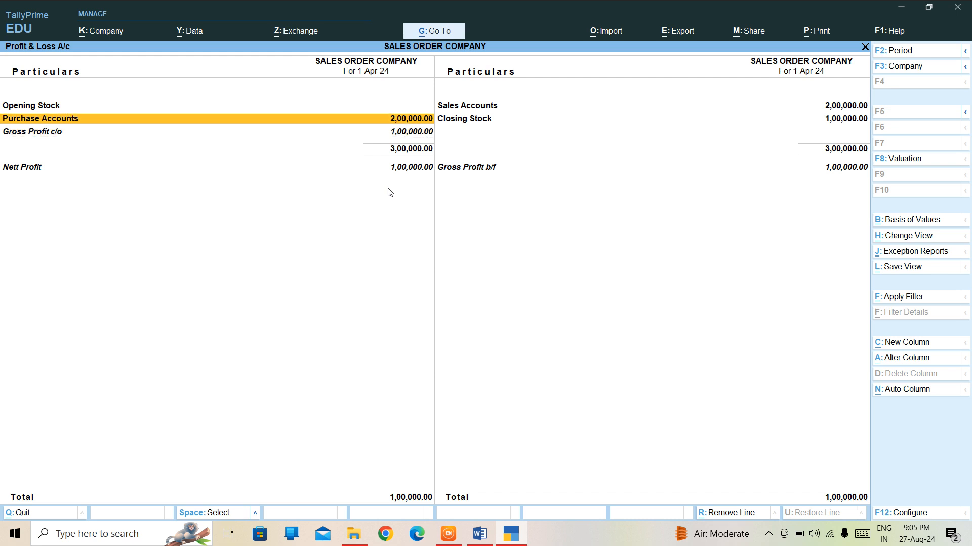
key(Down)
key(Down)
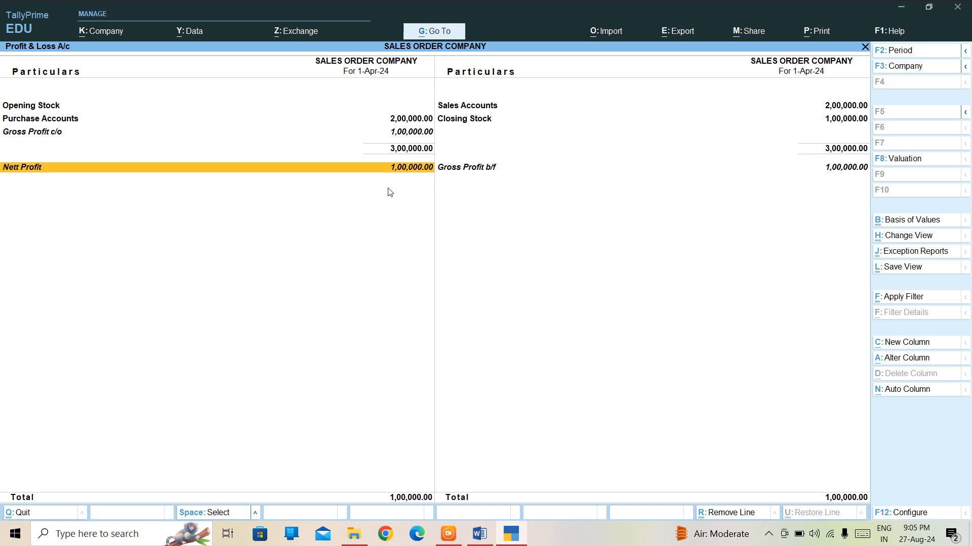
key(Right)
key(Up)
key(Up)
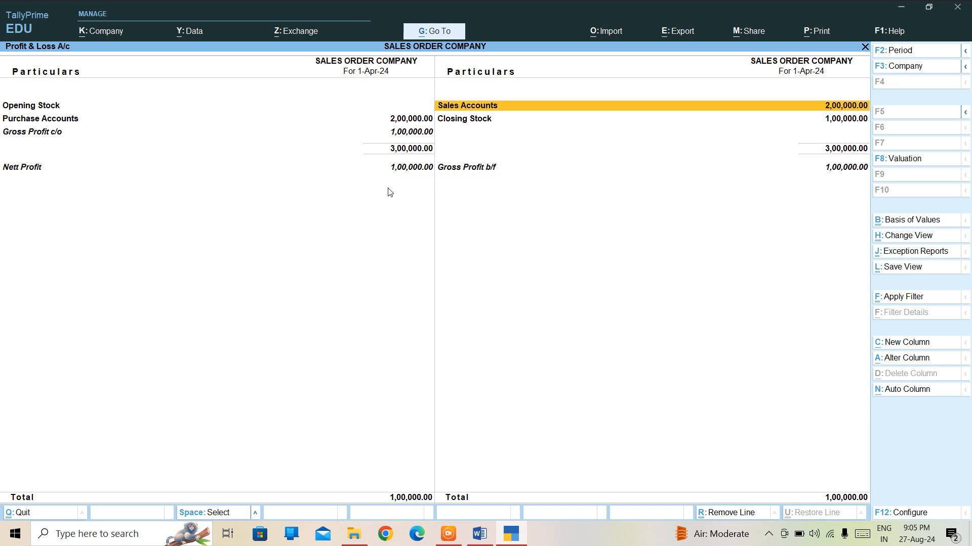
key(Escape)
key(Escape)
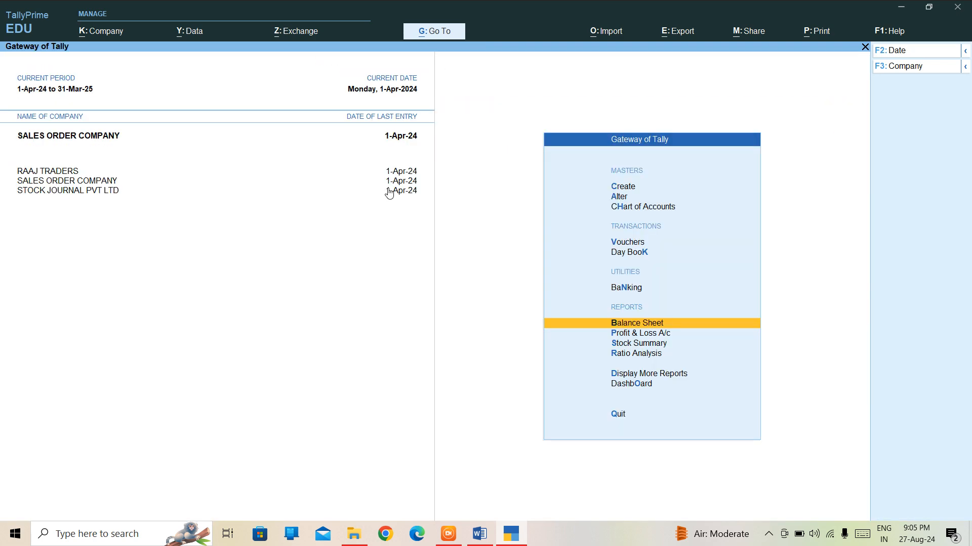
key(Down)
key(Return)
key(Escape)
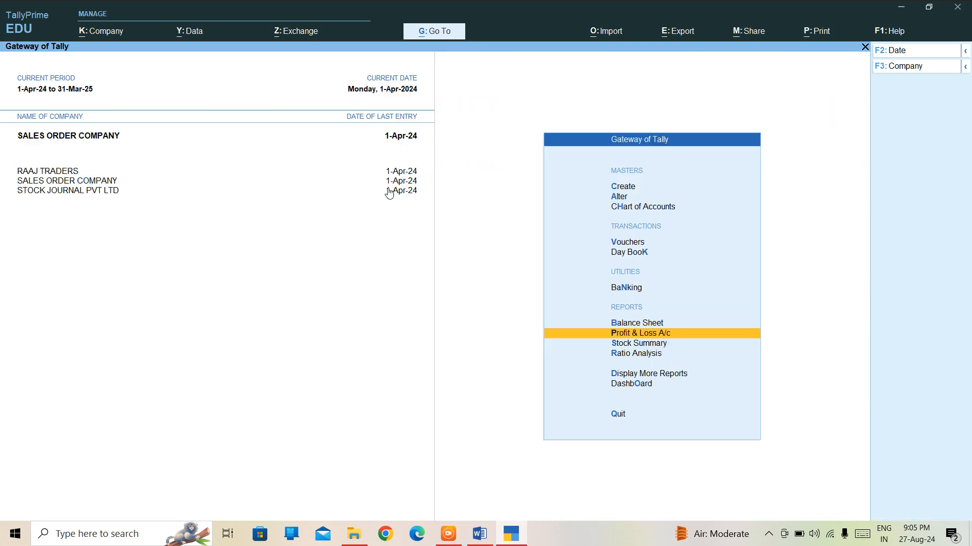
- Drill down in the Stock Summary from TV to the SONY TV monthly summary, and return to the Gateway of Tally
key(Down)
key(Return)
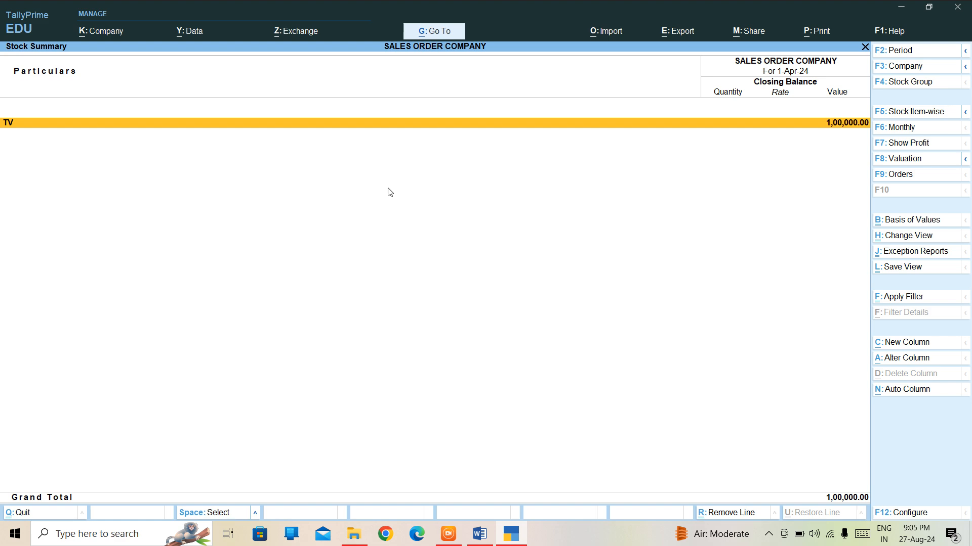
key(Return)
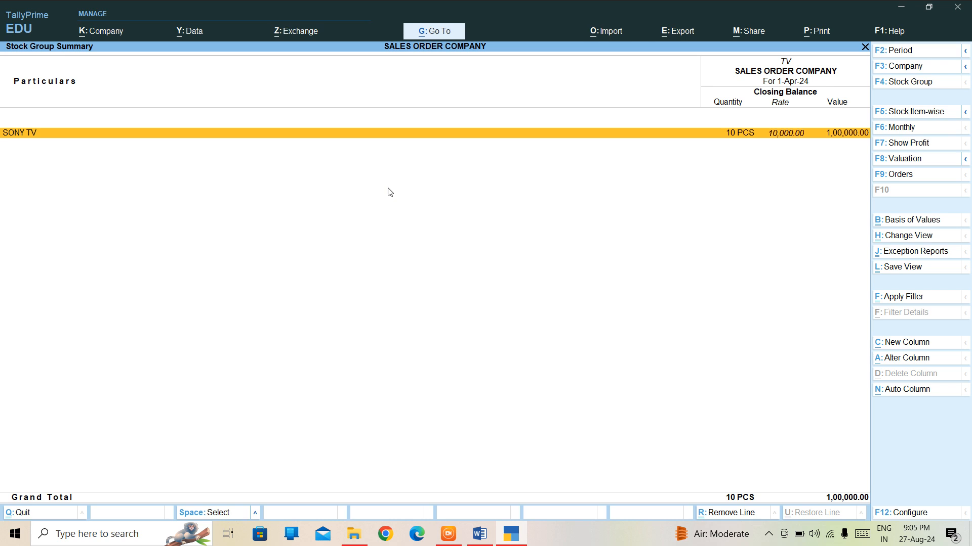
key(Return)
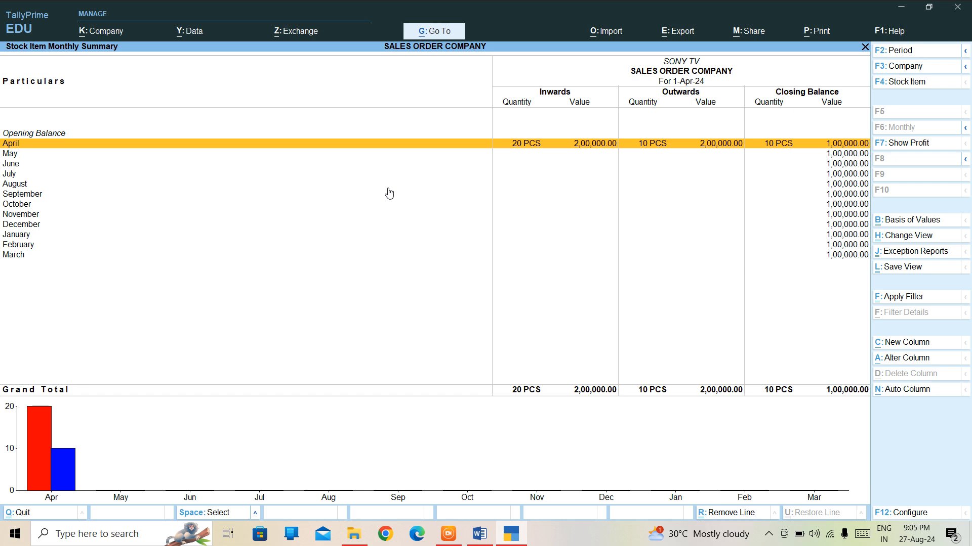
key(Escape)
key(Escape)
key(Escape)
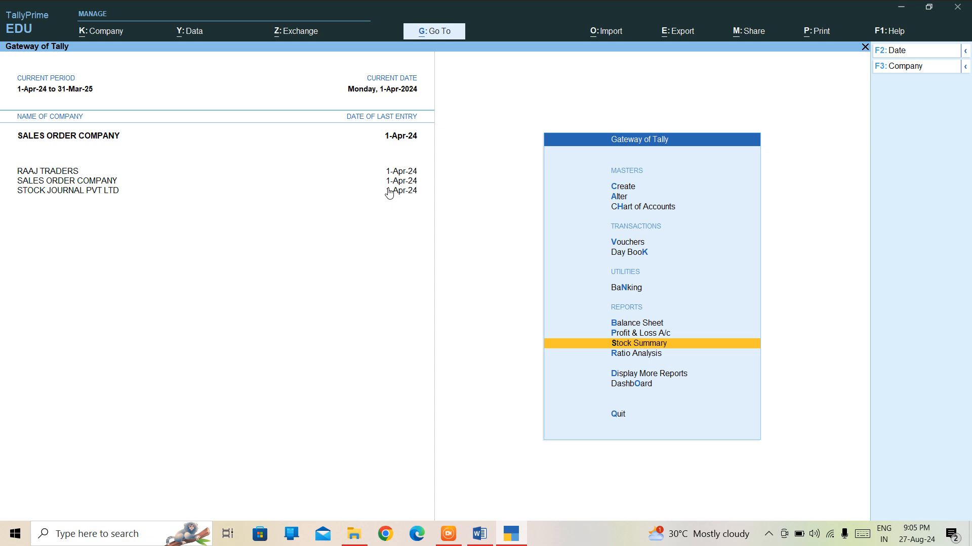
- Open the SONY TV Rejections In voucher for alteration from the Day Book
key(Up)
key(Up)
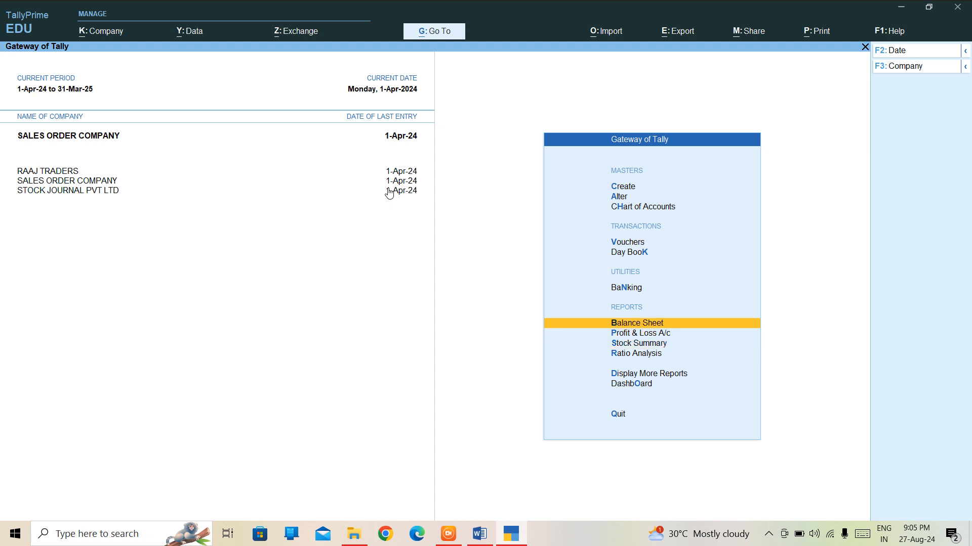
key(d)
key(d)
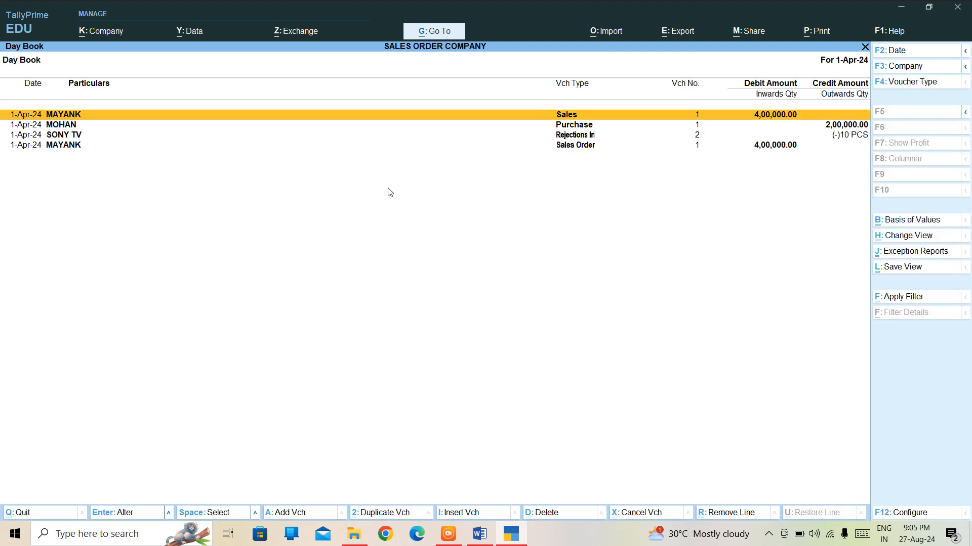
key(Down)
key(Down)
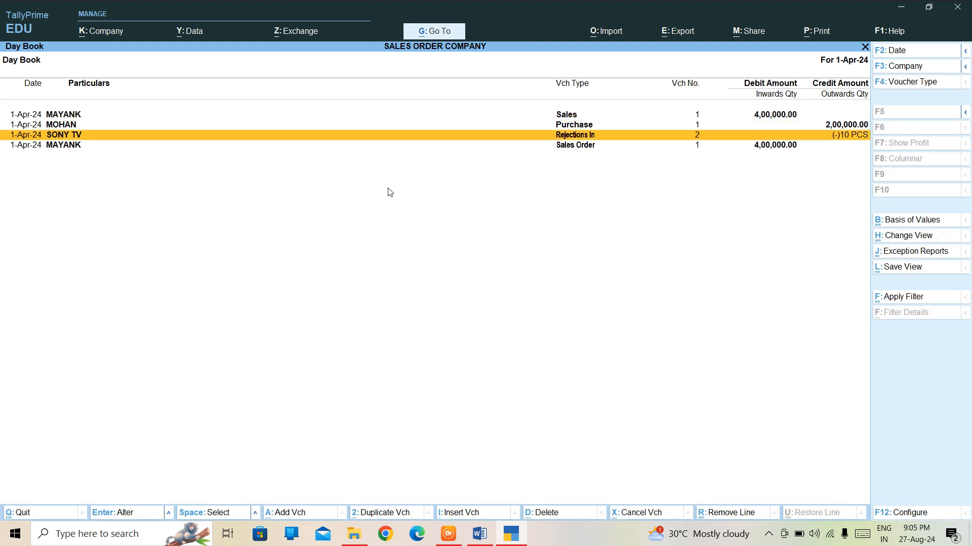
key(Return)
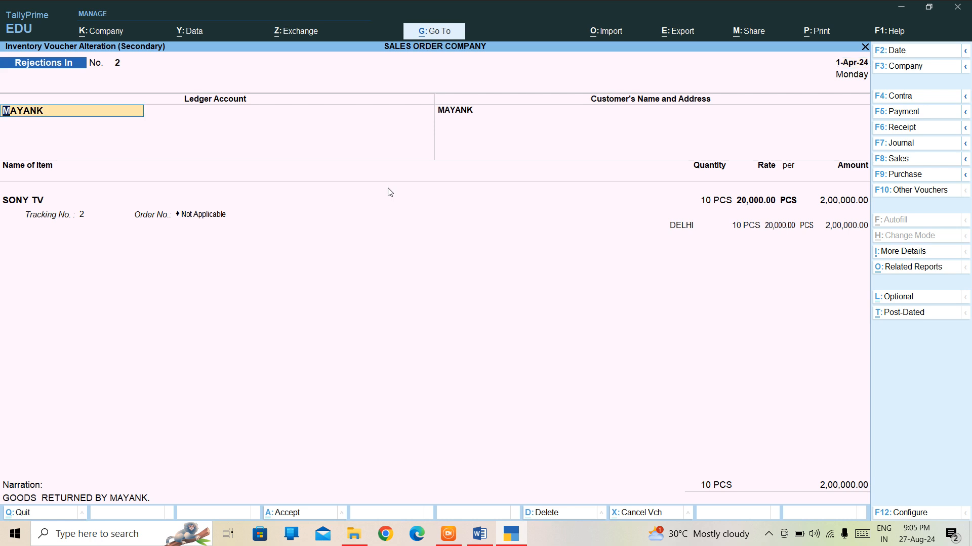
- Set the SONY TV quantity at the DELHI location to 5 PCS and save the Rejections In voucher
key(Return)
key(Return)
key(Return)
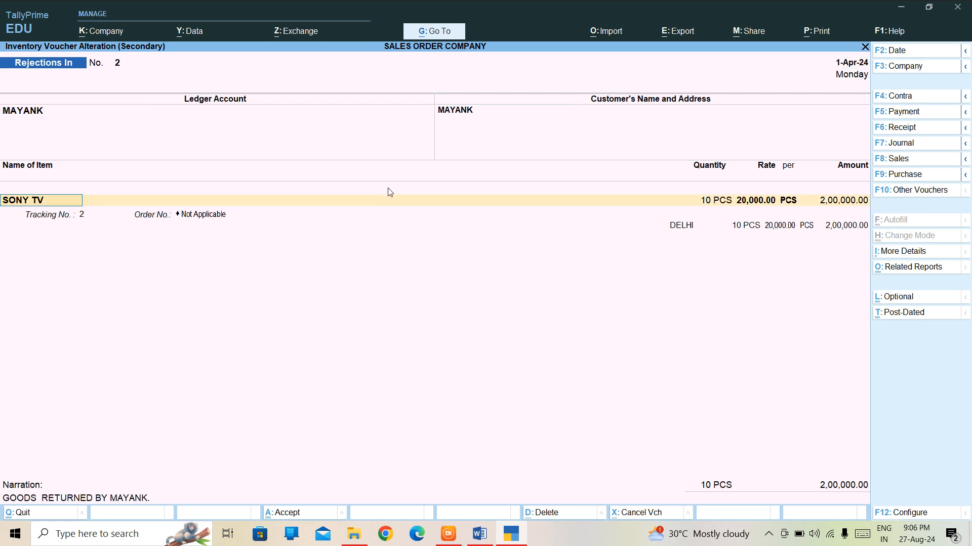
key(Return)
key(Return)
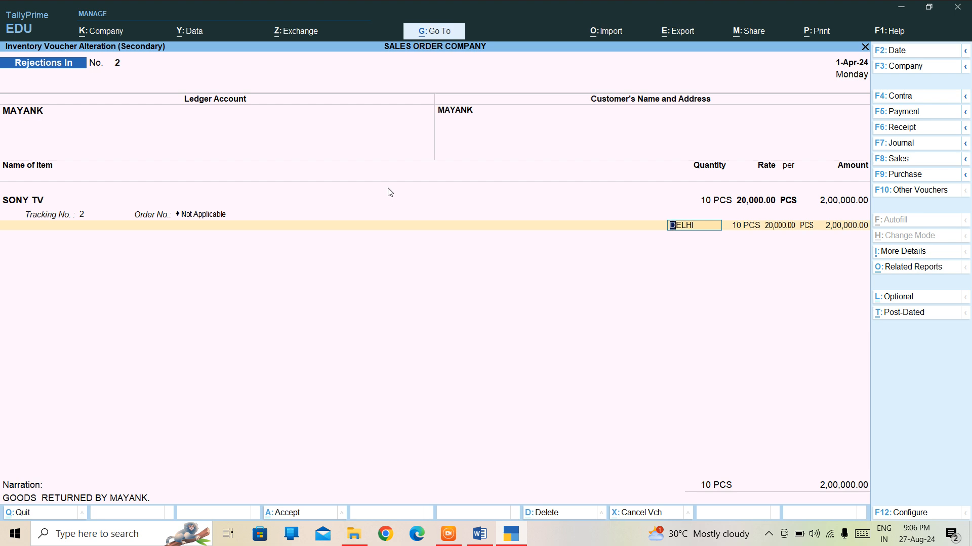
key(Return)
text(5)
key(Return)
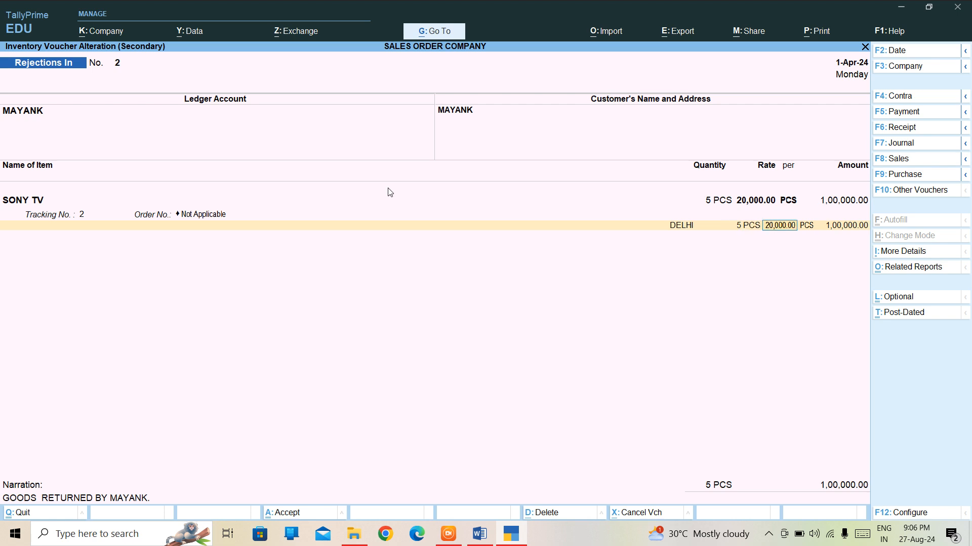
key(ctrl+a)
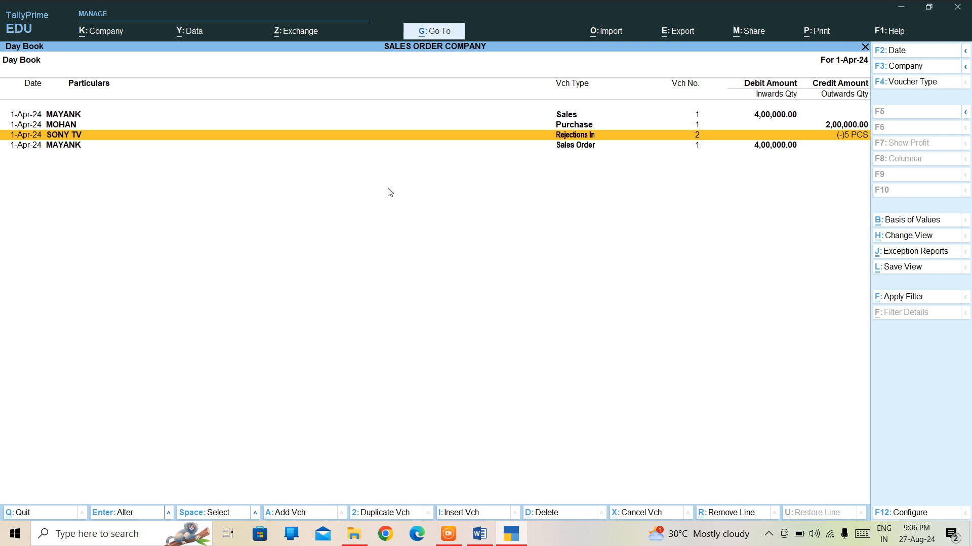
- Leave the Day Book and open the Inventory Books
key(Escape)
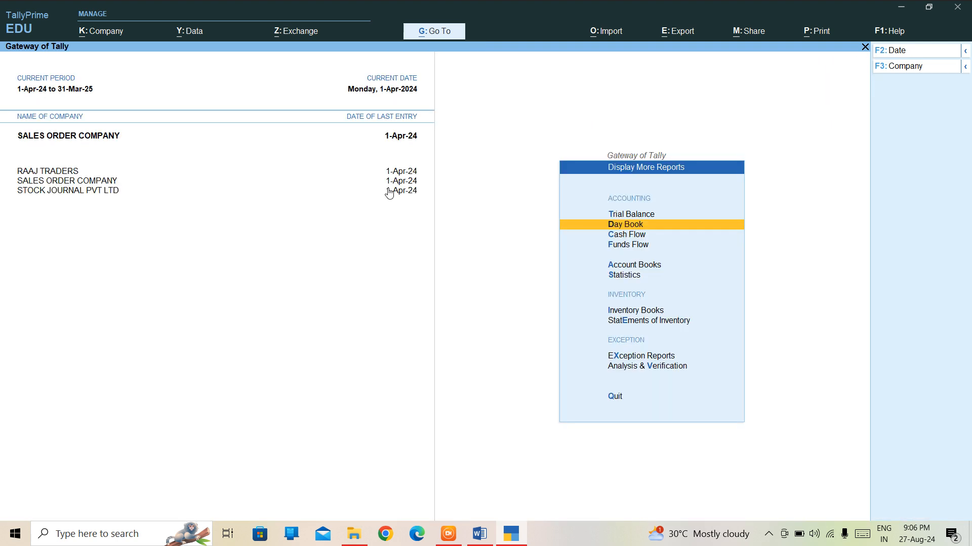
key(Down)
key(Down)
key(Down)
key(Down)
key(Down)
key(Down)
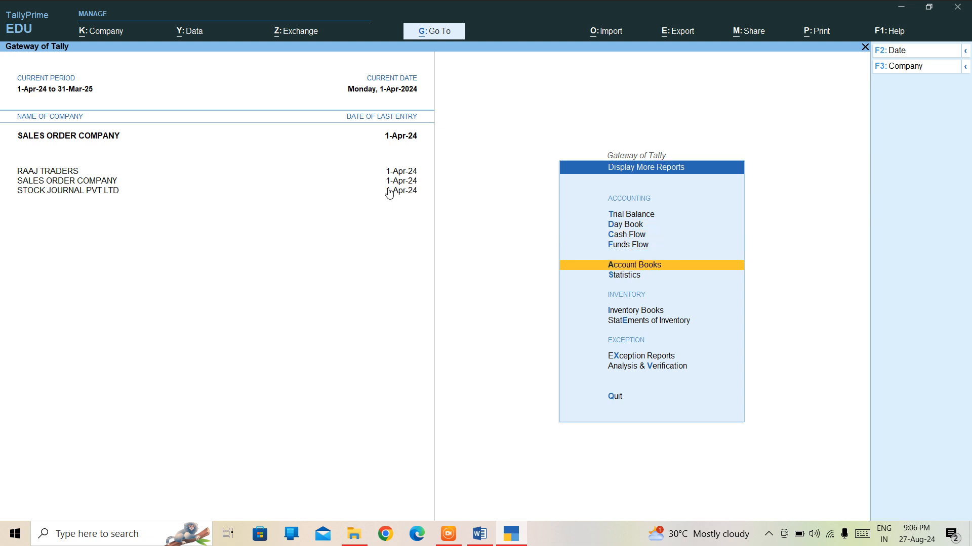
key(Up)
key(Return)
- Open the Rejections In Register and list the vouchers for April
key(Down)
key(Down)
key(Down)
key(Down)
key(Down)
key(Down)
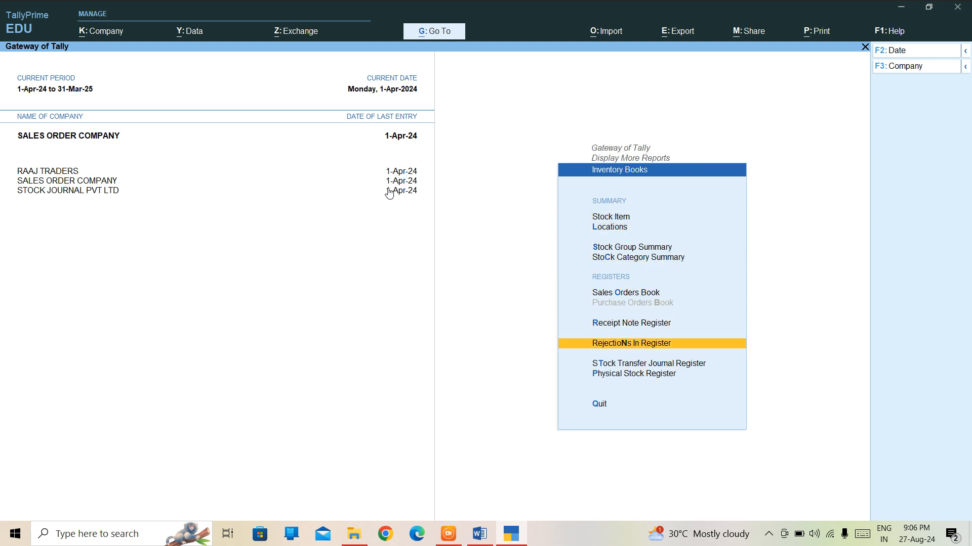
key(Return)
key(Return)
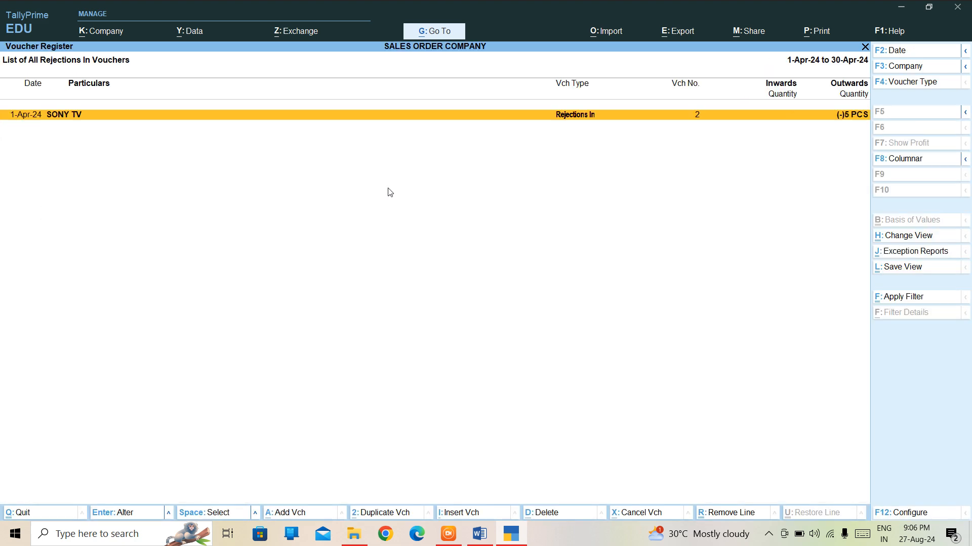
- Review the altered SONY TV Rejections In voucher, quit it unchanged and return to the Gateway of Tally
key(Return)
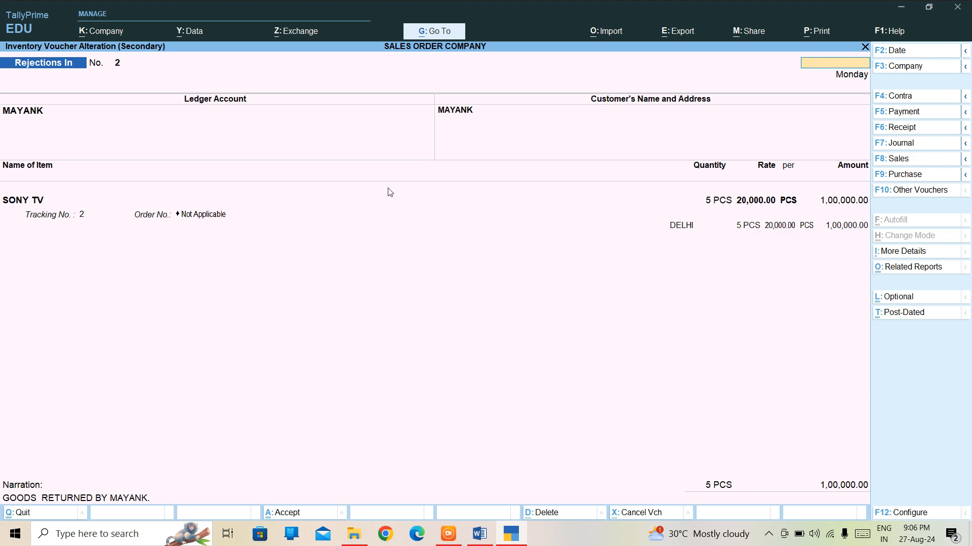
key(Escape)
key(Return)
key(Escape)
key(Escape)
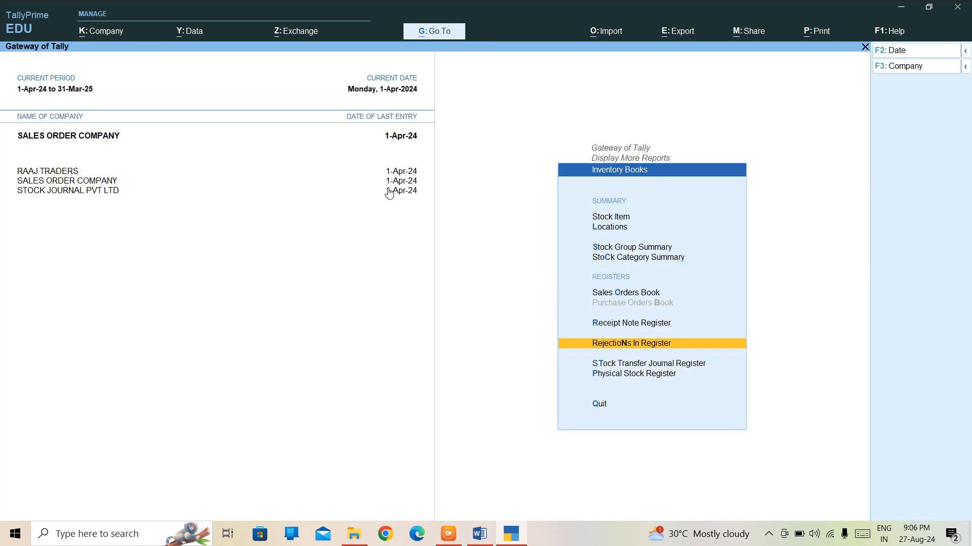
key(Escape)
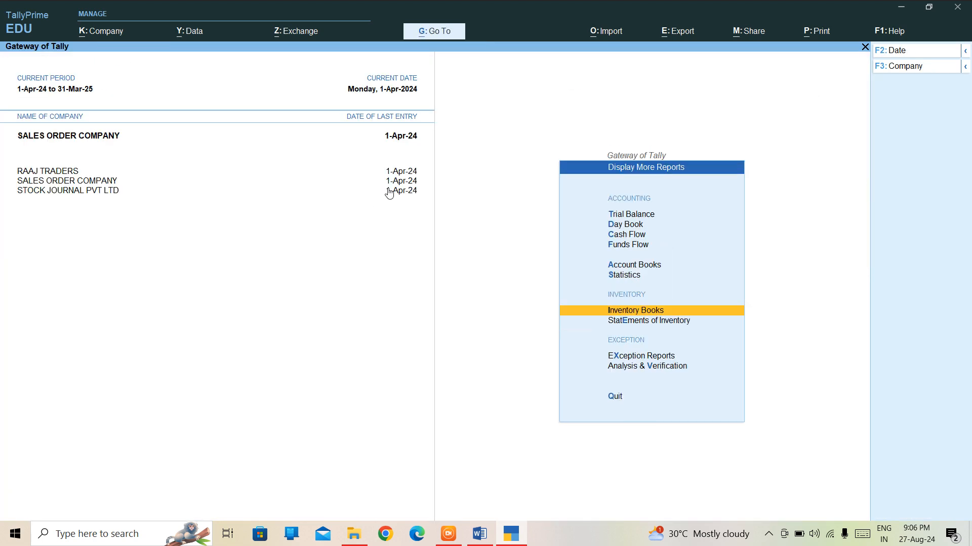
key(Escape)
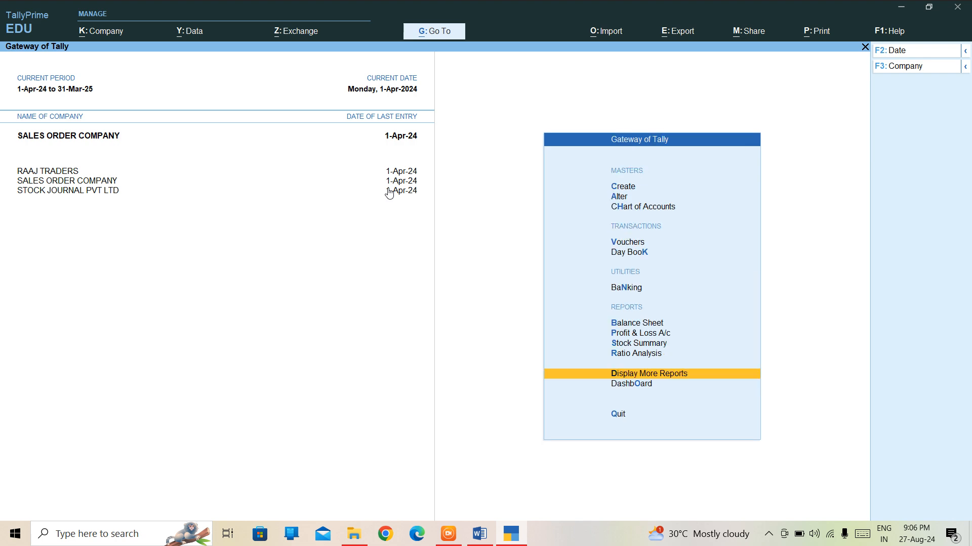
- Check the closing stock of SONY TV under the TV group in the Stock Summary, and close the report
key(Down)
key(Up)
key(Up)
key(Up)
key(Up)
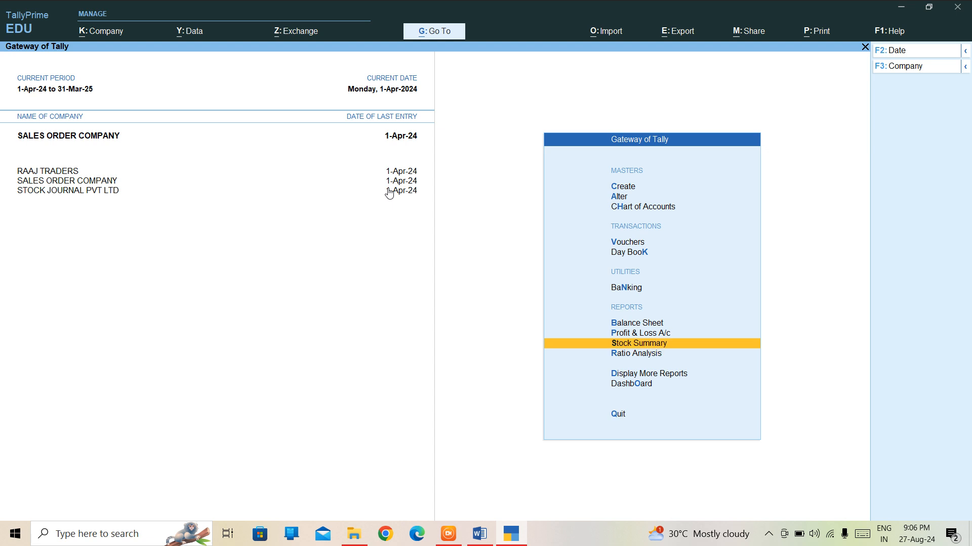
key(Down)
key(Return)
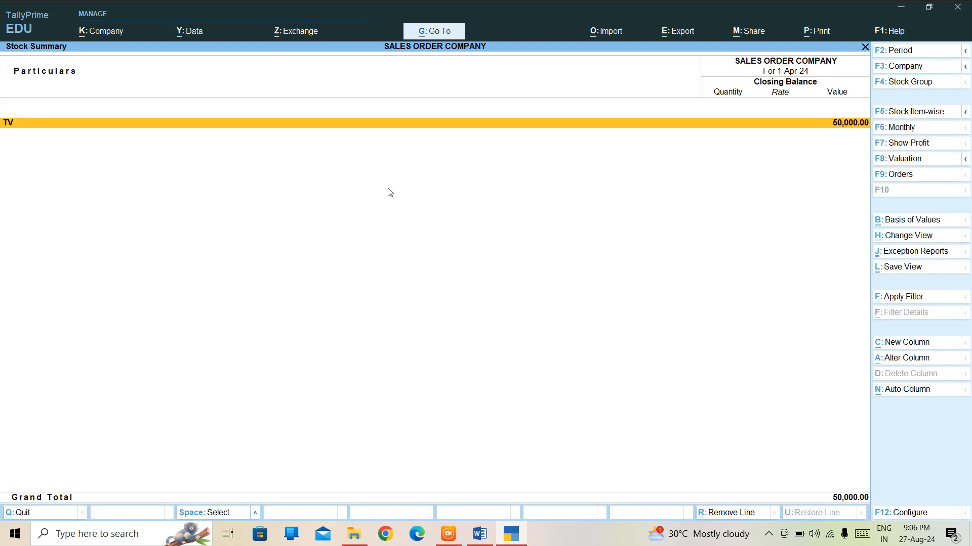
key(Return)
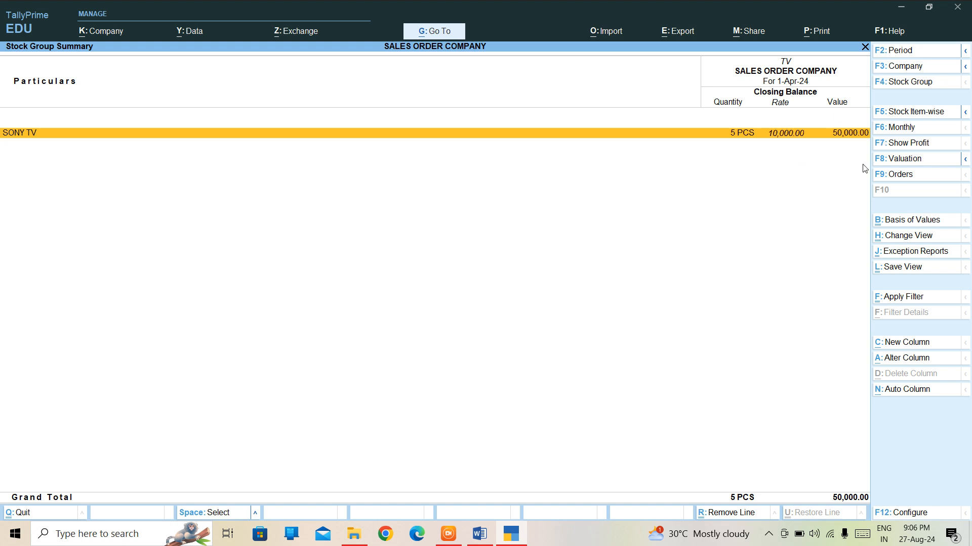
key(Escape)
key(Escape)
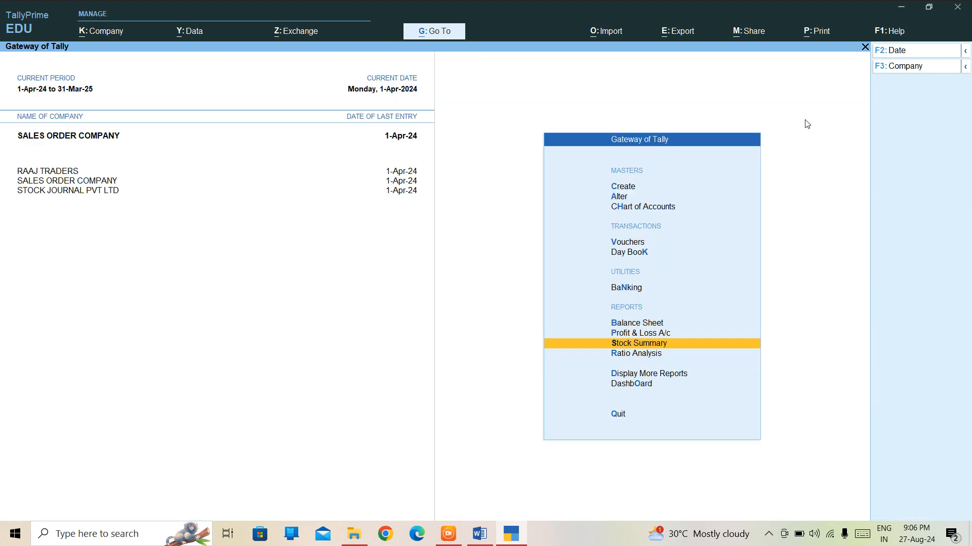
- Review the Profit & Loss A/c, close it and start quitting the program from the Gateway of Tally
key(Up)
key(Return)
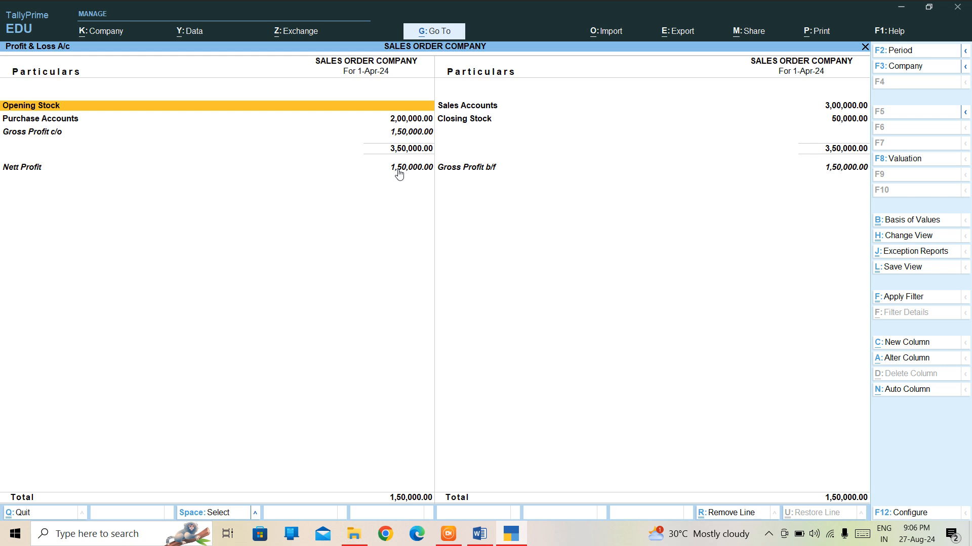
key(Escape)
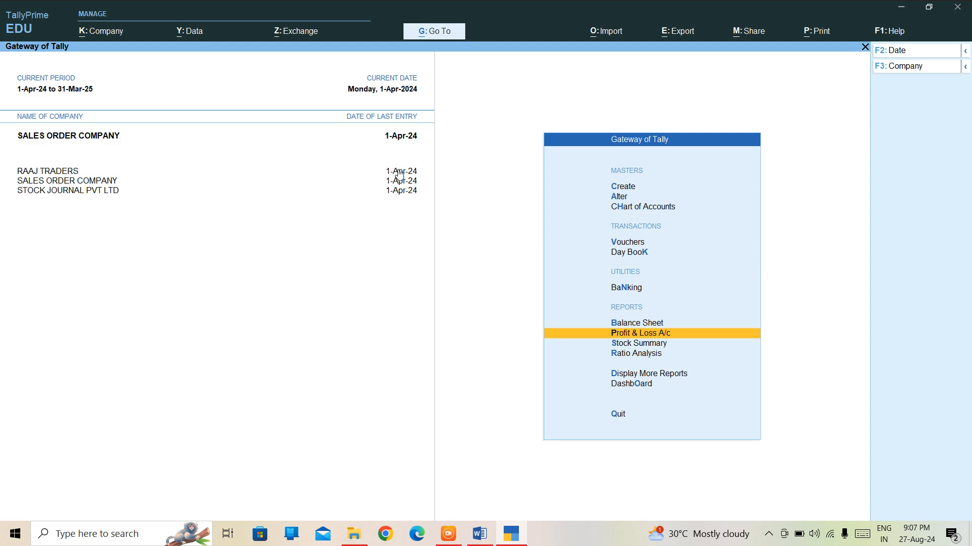
key(Escape)
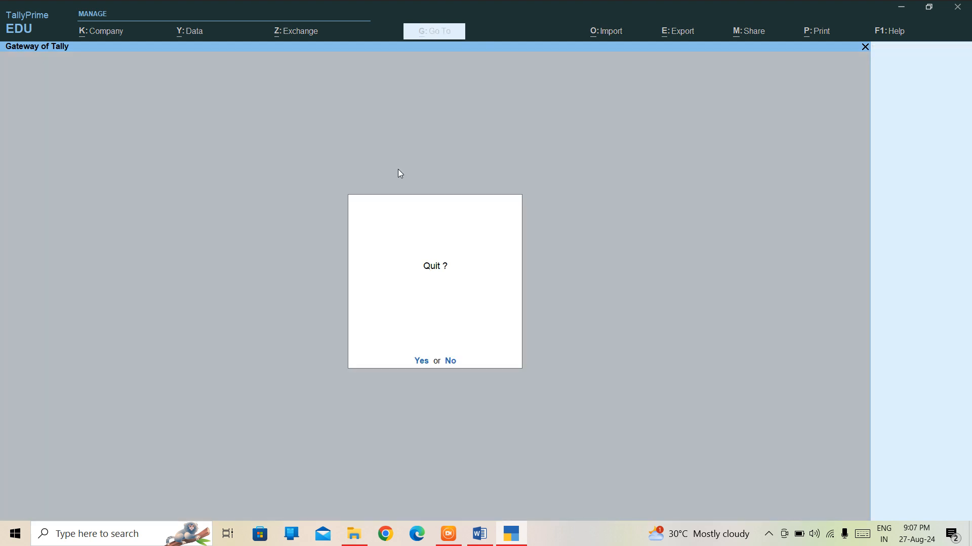